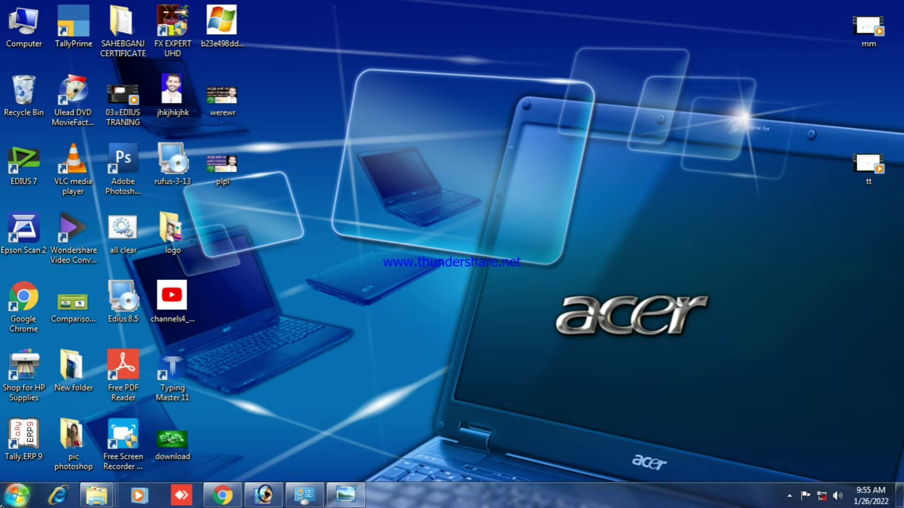
Step: Find and launch Notepad, and maximize its window to fill the screen
{"action": "left_click", "coordinate": [25, 501]}
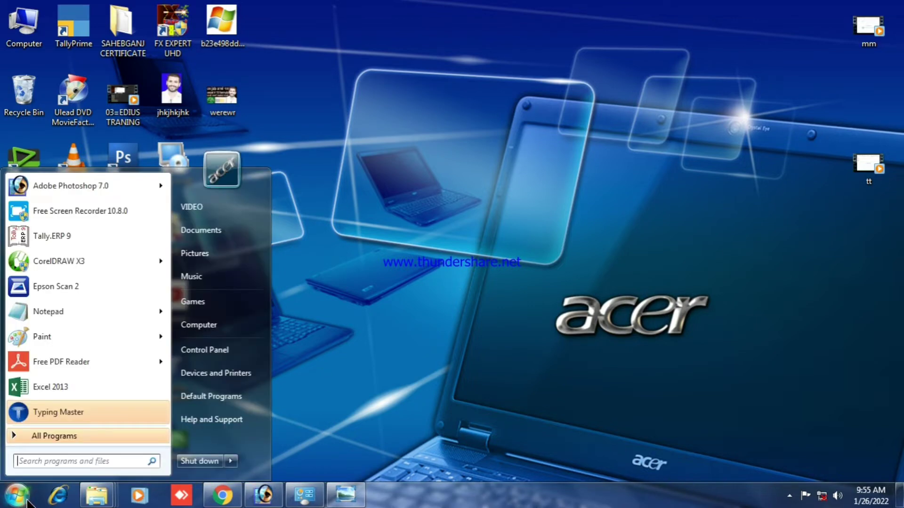
{"action": "type", "text": "notepa"}
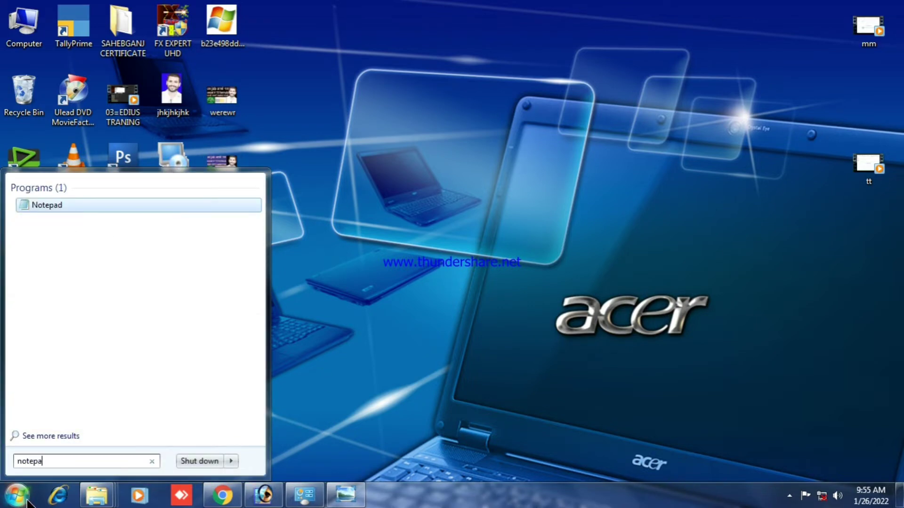
{"action": "type", "text": "d"}
{"action": "key", "text": "Return"}
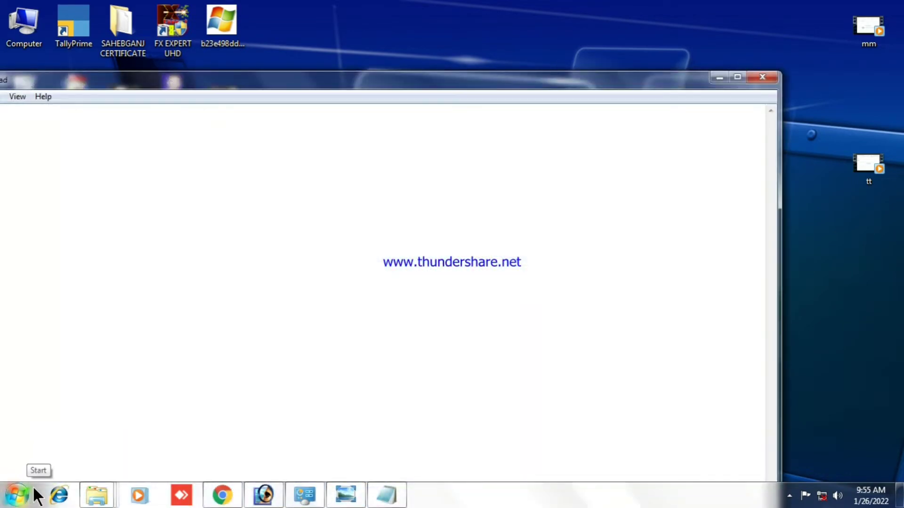
{"action": "left_click_drag", "start_coordinate": [282, 82], "coordinate": [356, 57]}
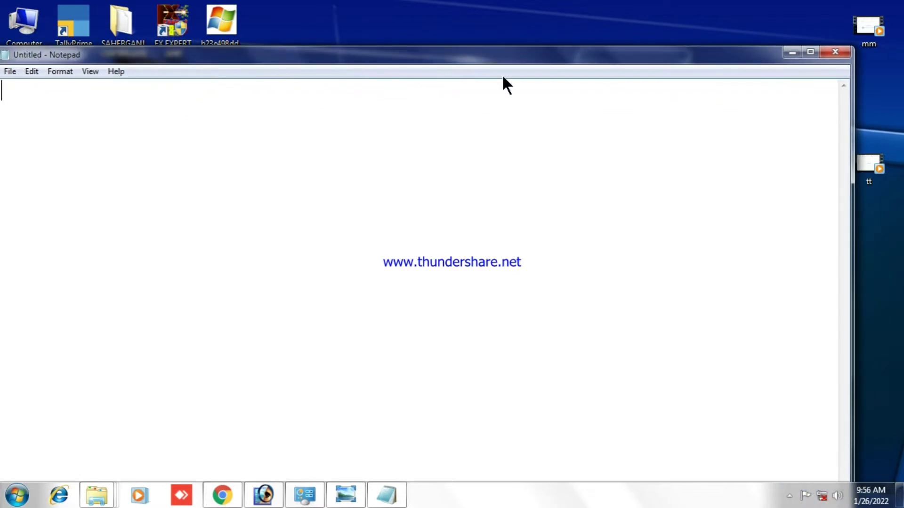
{"action": "left_click", "coordinate": [810, 52]}
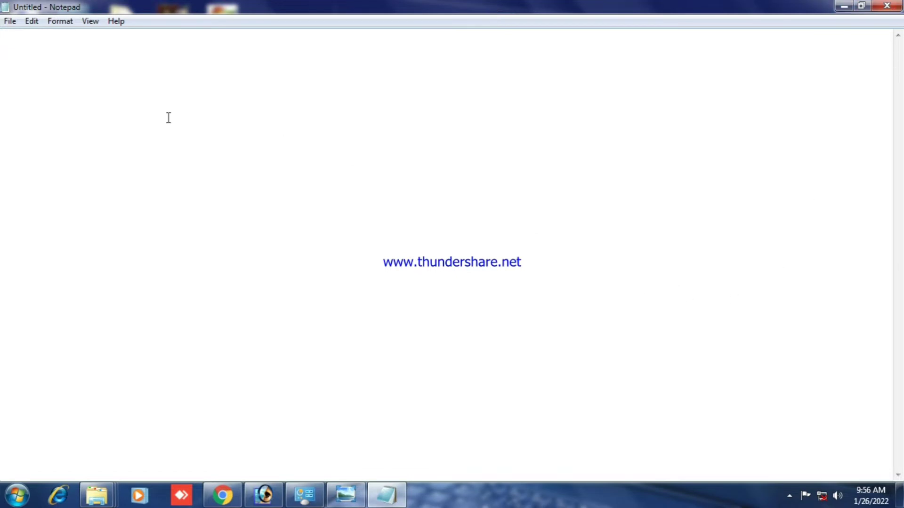
{"action": "left_click", "coordinate": [12, 21]}
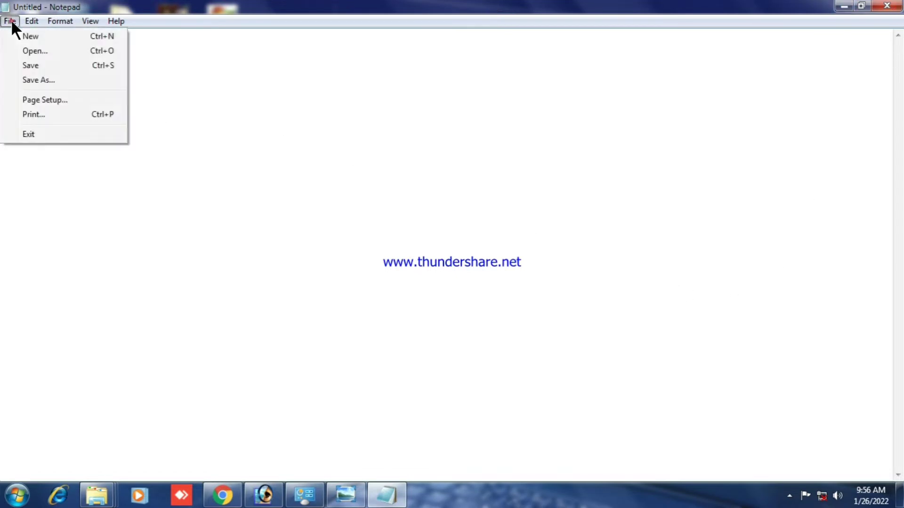
{"action": "mouse_move", "coordinate": [32, 22]}
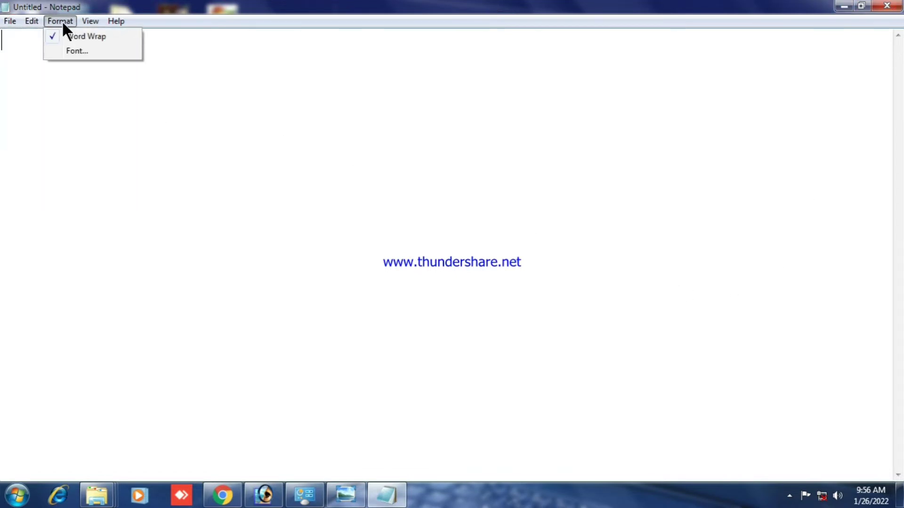
{"action": "mouse_move", "coordinate": [90, 22]}
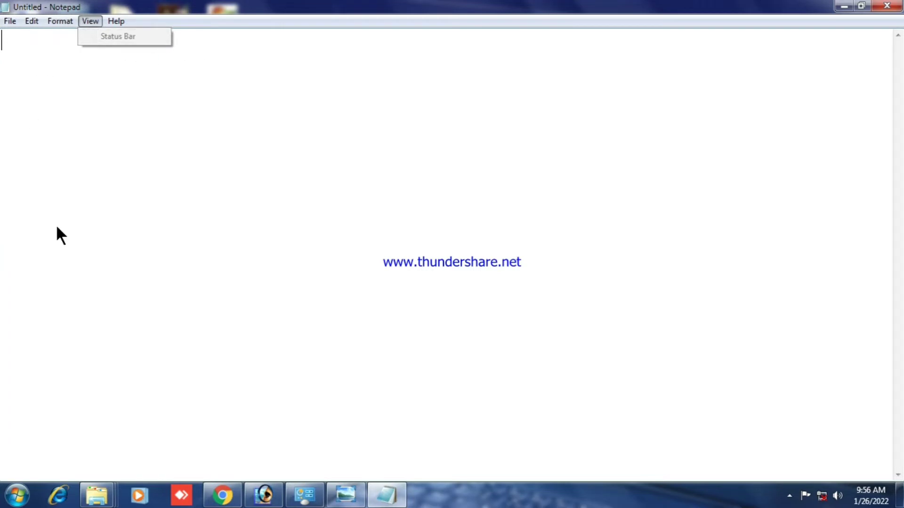
{"action": "left_click", "coordinate": [206, 228]}
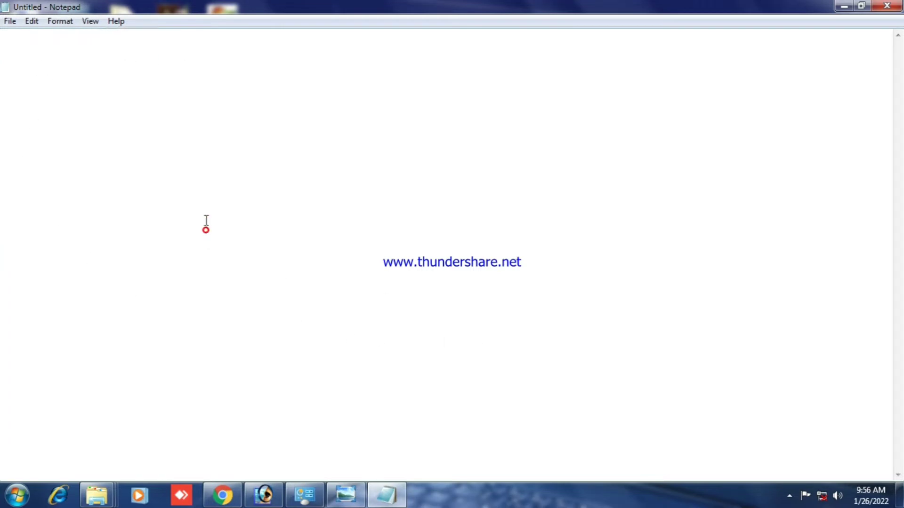
Step: Enter the text "g uyuyuy uy iuyuuiyiuyu" in the blank document and save it to the Desktop as "a"
{"action": "type", "text": "g uyuyuy uy iuyuuiyiuyu"}
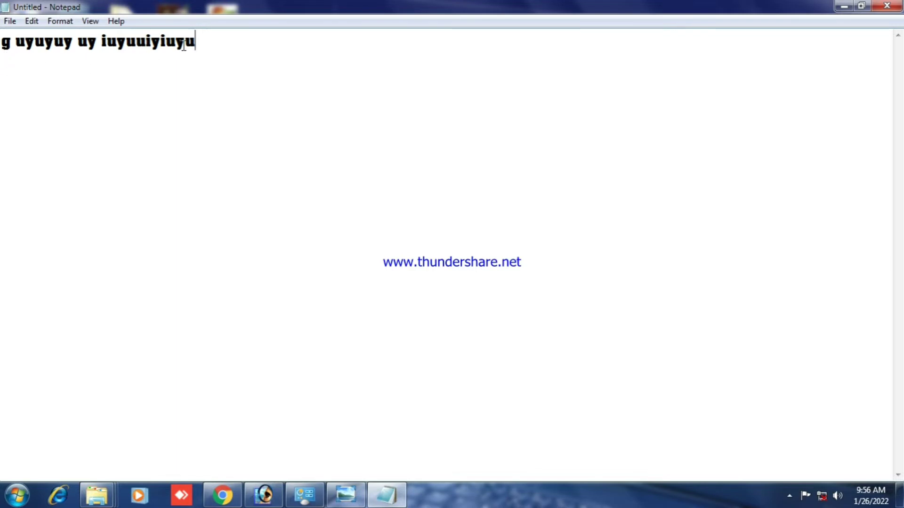
{"action": "left_click", "coordinate": [6, 20]}
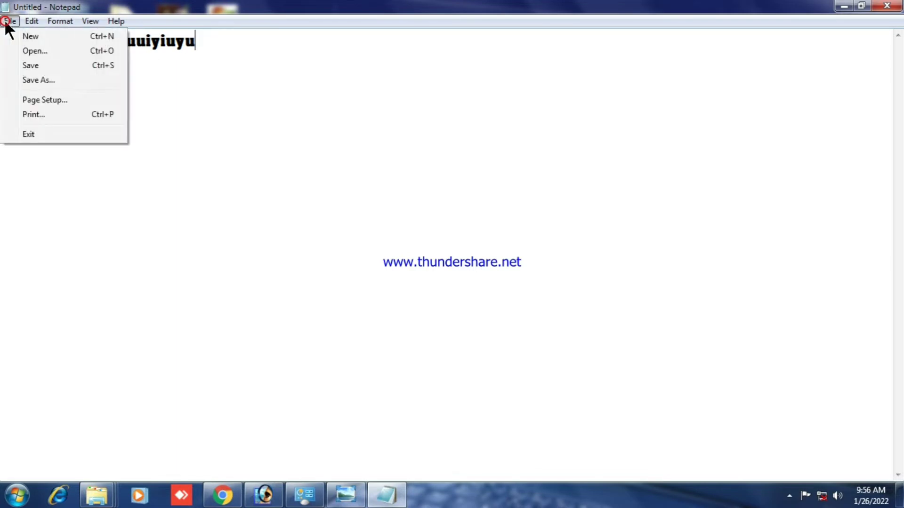
{"action": "left_click", "coordinate": [37, 65]}
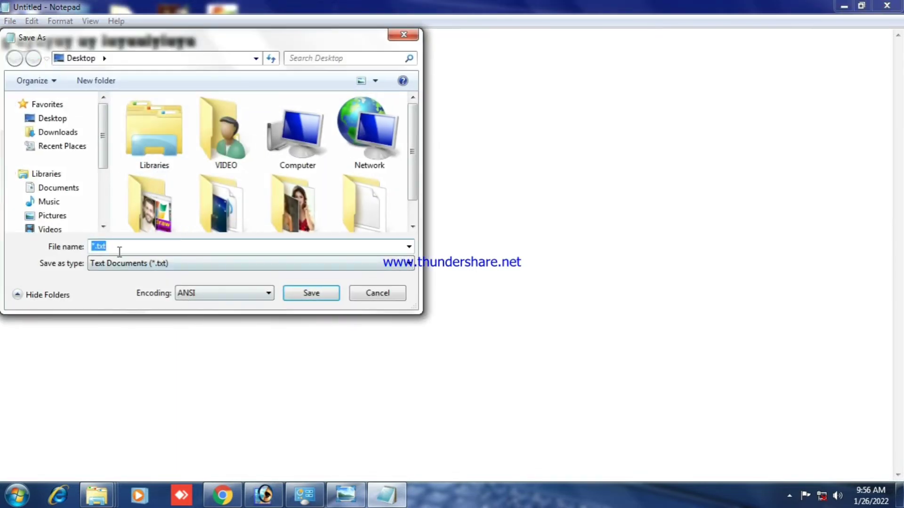
{"action": "type", "text": "a"}
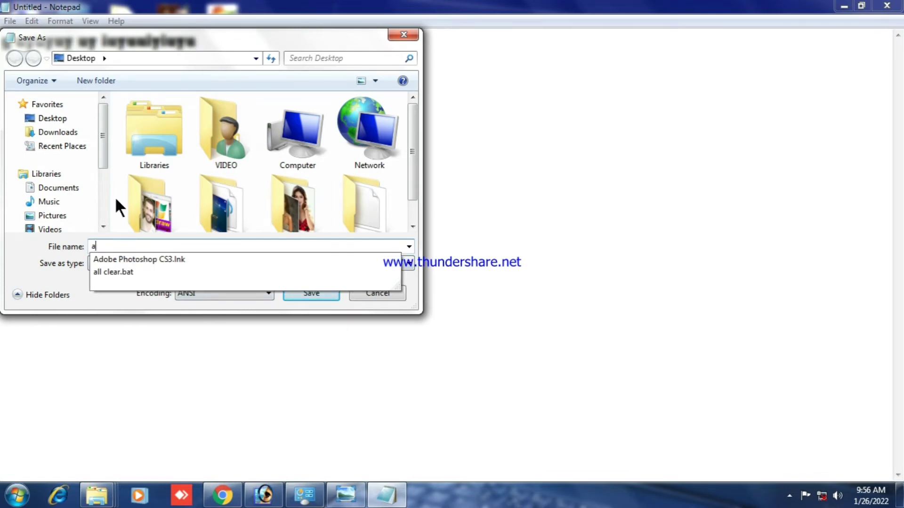
{"action": "left_click", "coordinate": [312, 297]}
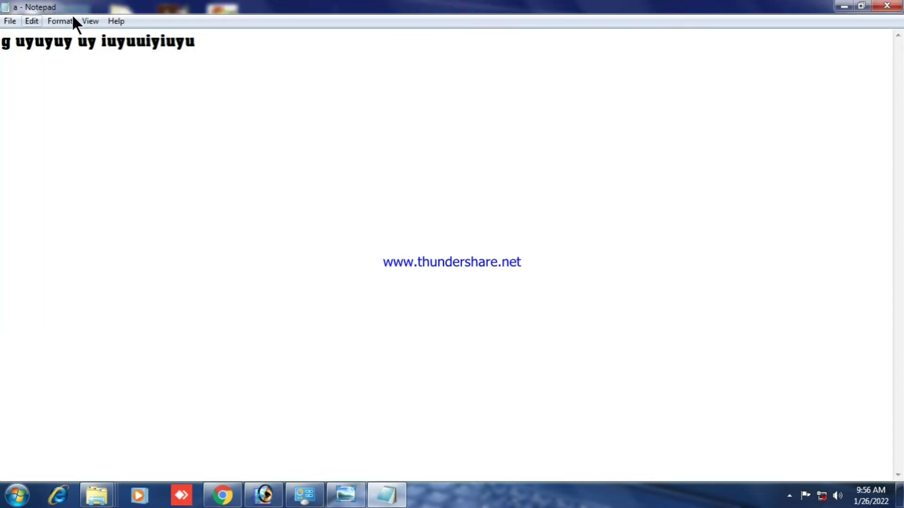
Step: Close the saved document and relaunch Notepad in a maximized window
{"action": "left_click", "coordinate": [888, 7]}
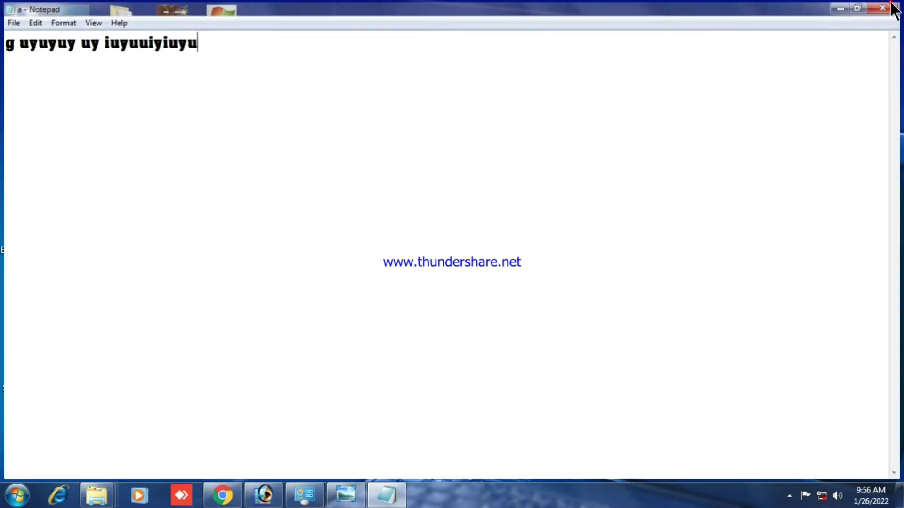
{"action": "left_click", "coordinate": [12, 501]}
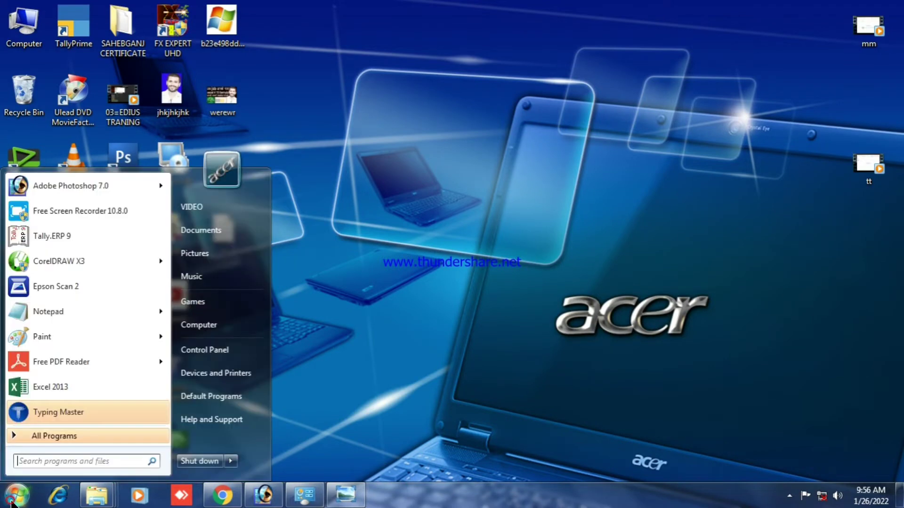
{"action": "type", "text": "no"}
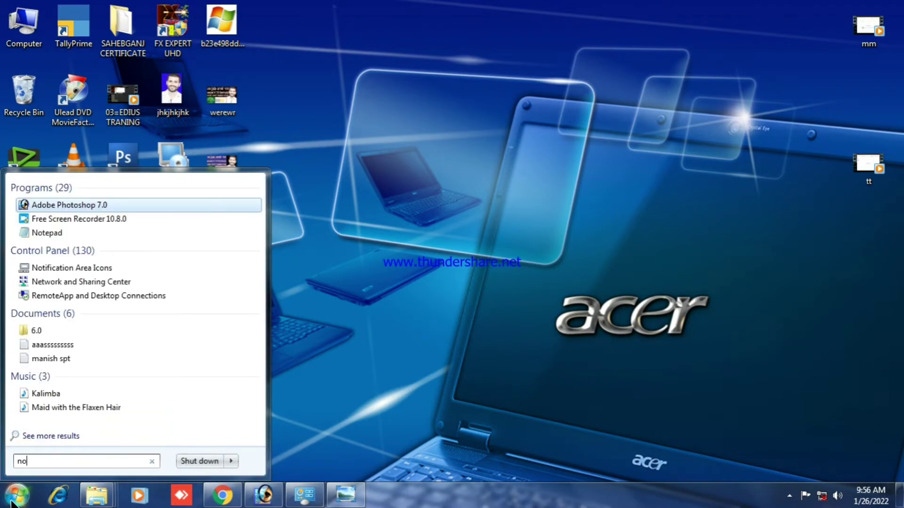
{"action": "type", "text": "tepad"}
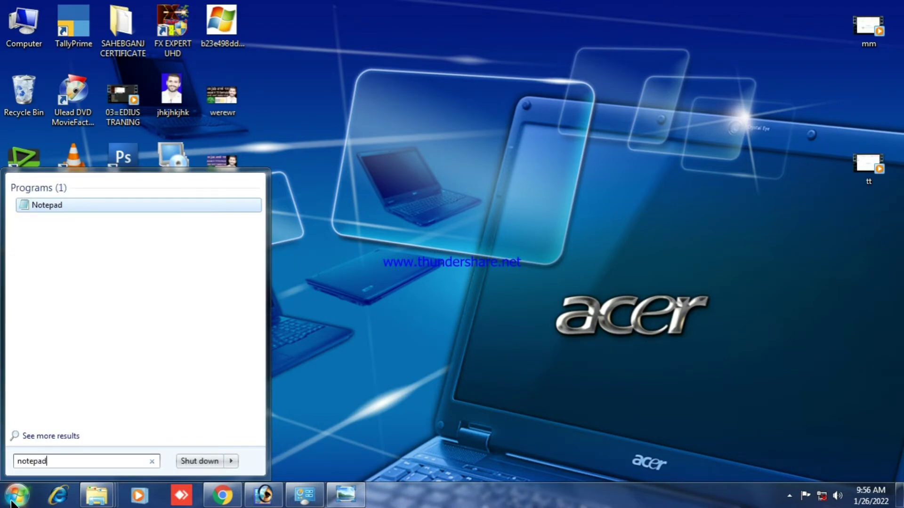
{"action": "key", "text": "Return"}
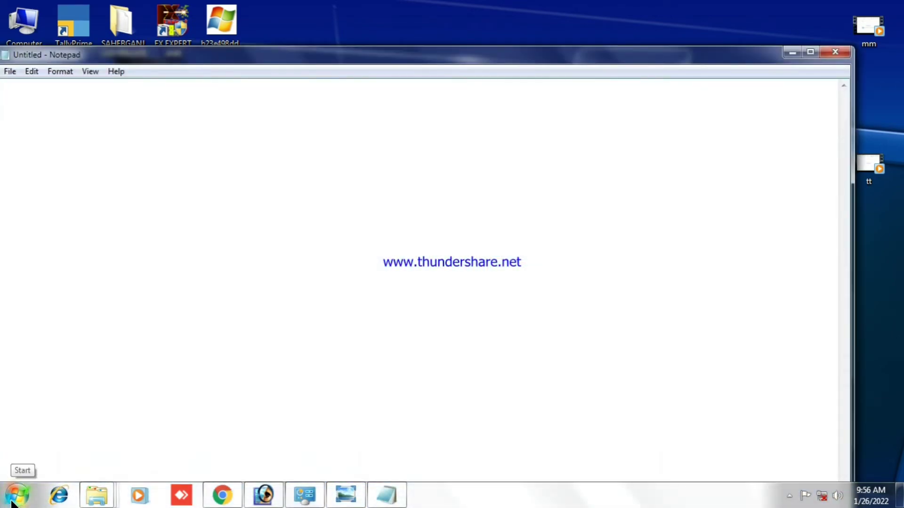
{"action": "left_click", "coordinate": [810, 52]}
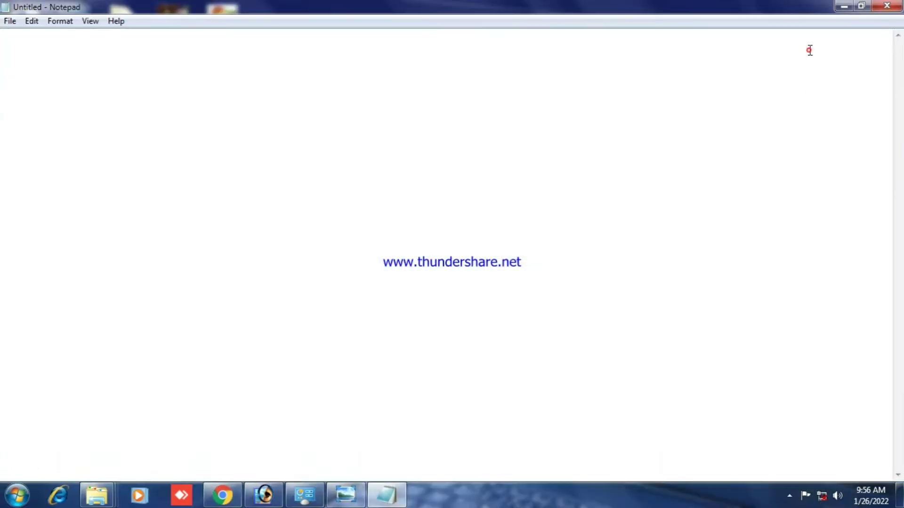
Step: Open the text file "a" from the Desktop
{"action": "left_click", "coordinate": [7, 23]}
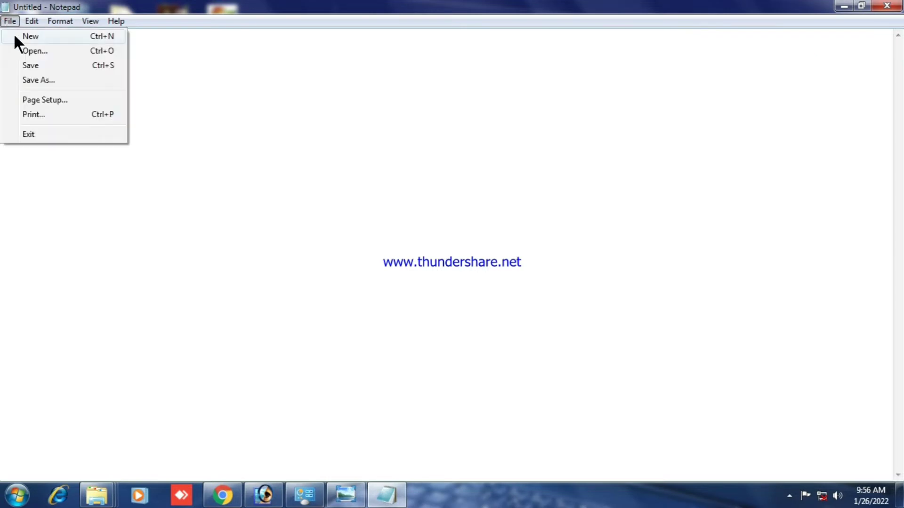
{"action": "left_click", "coordinate": [20, 52]}
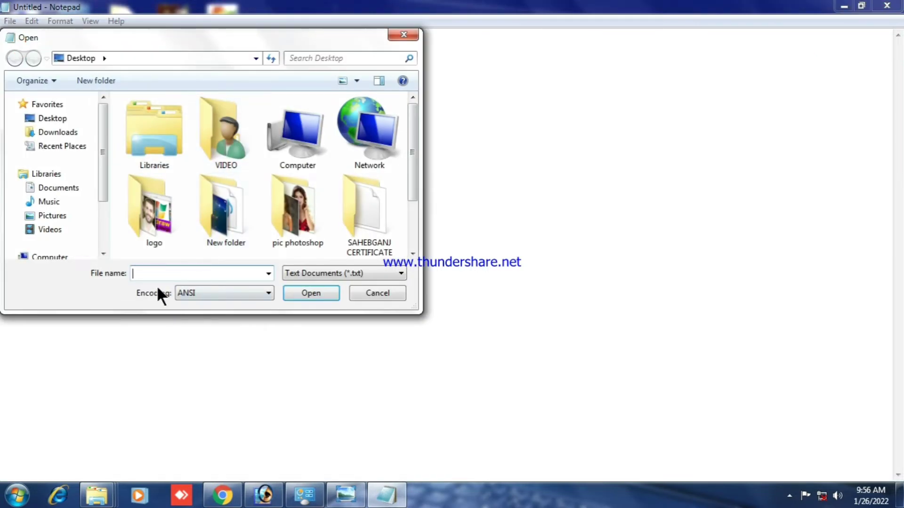
{"action": "type", "text": "a"}
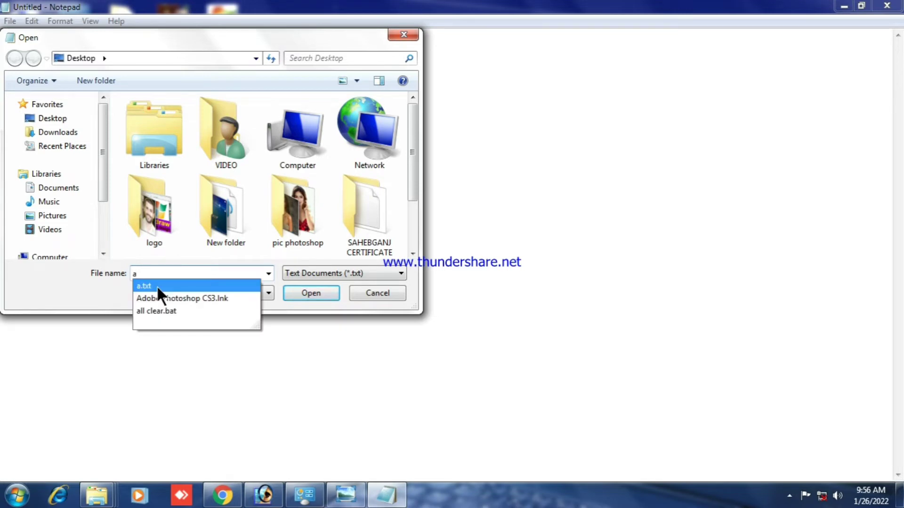
{"action": "left_click", "coordinate": [324, 292]}
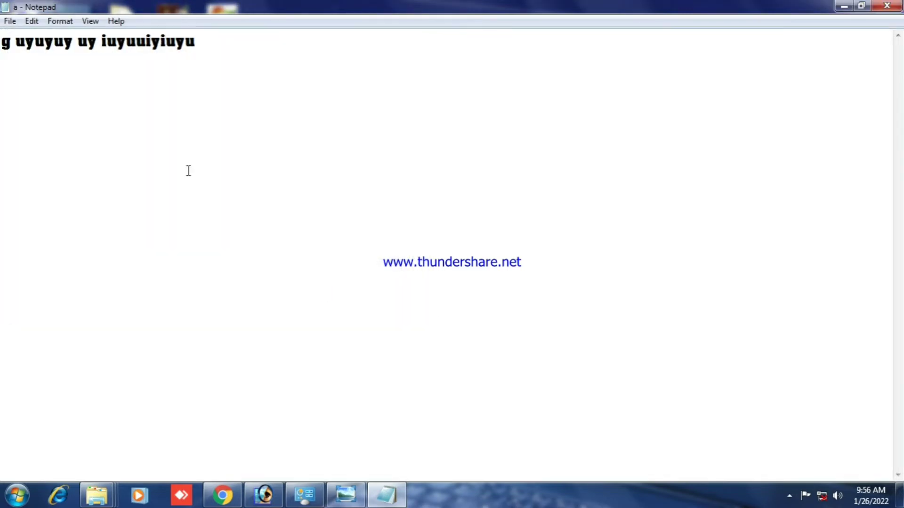
Step: Append "jhjhjkhk jhk hjk hj" to the end of the first line and save the file
{"action": "left_click", "coordinate": [226, 41]}
{"action": "type", "text": "jhjhjkhk "}
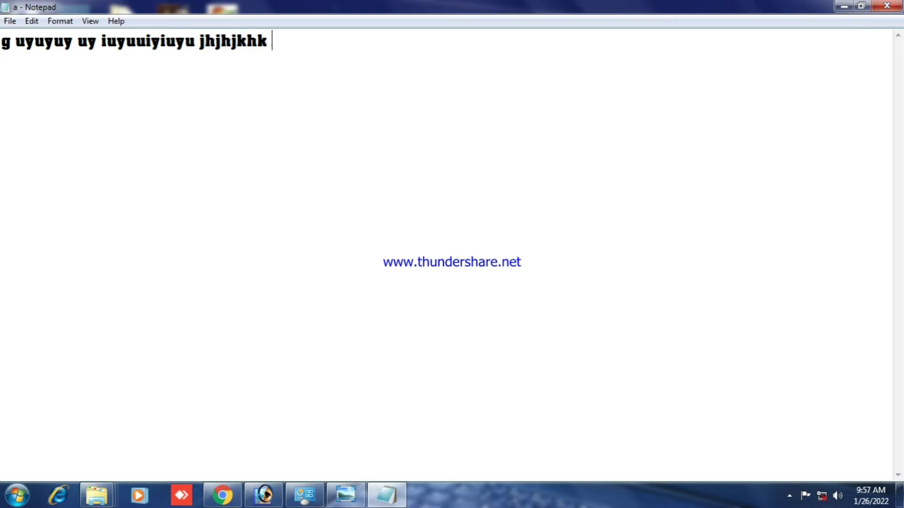
{"action": "type", "text": " jhk hjk hj"}
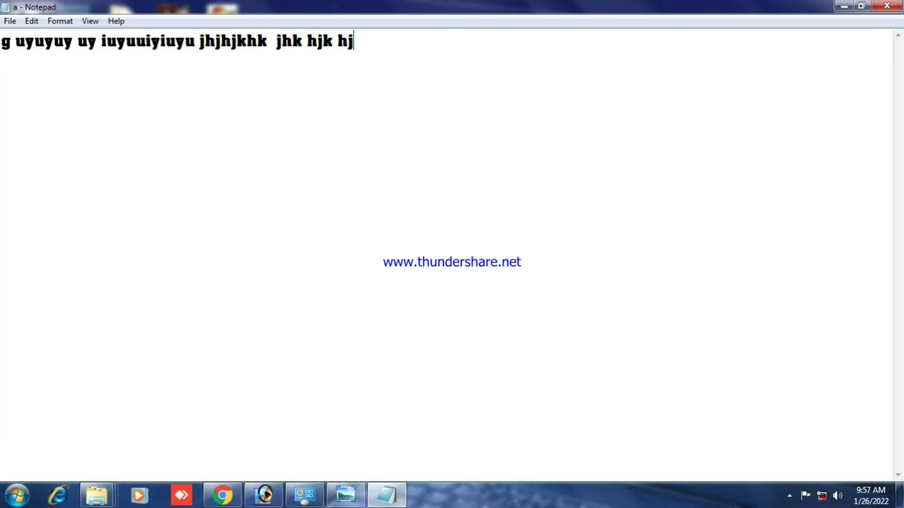
{"action": "left_click", "coordinate": [10, 21]}
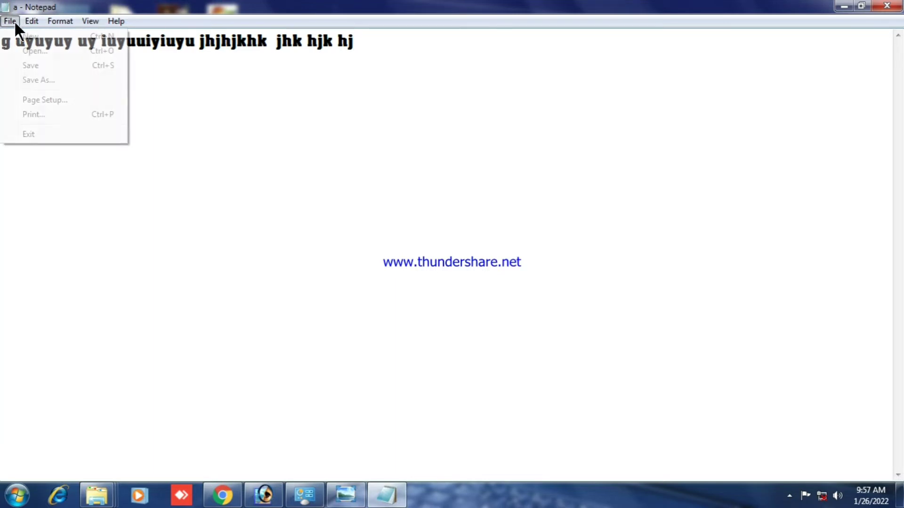
{"action": "left_click", "coordinate": [23, 65]}
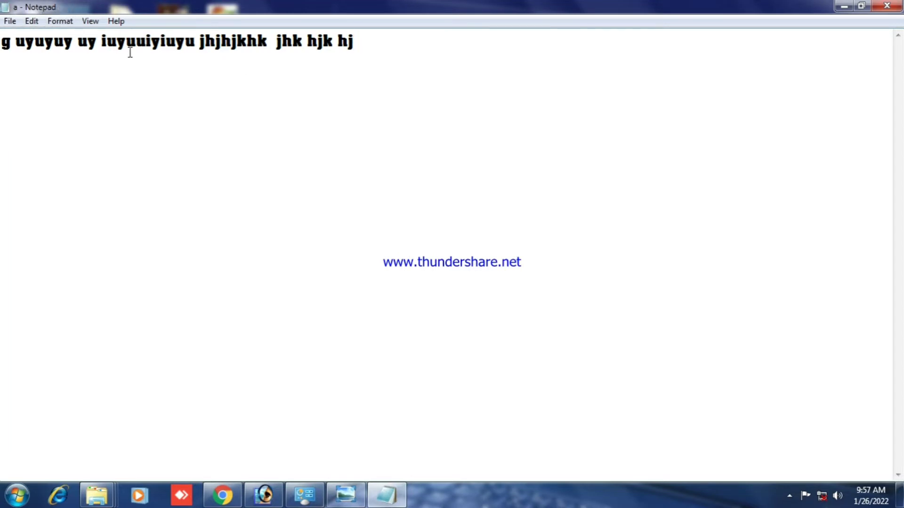
Step: Append "kjjkljk" to the first line, add a second line "yuyuiyuiyuiyiuyuiyui", and save the file again
{"action": "type", "text": "kjjkljk"}
{"action": "key", "text": "Return"}
{"action": "type", "text": "yuyuiyuiyuiyiuyuiyui"}
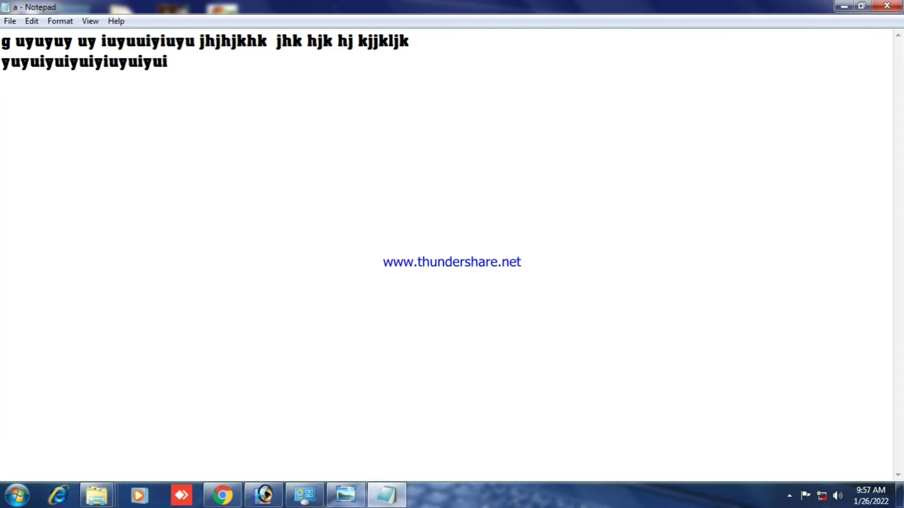
{"action": "left_click", "coordinate": [10, 21]}
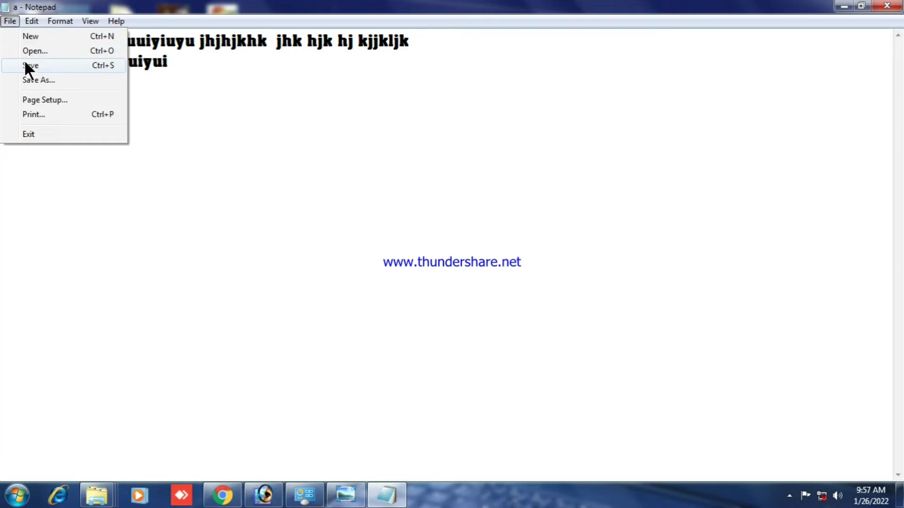
{"action": "left_click", "coordinate": [26, 64]}
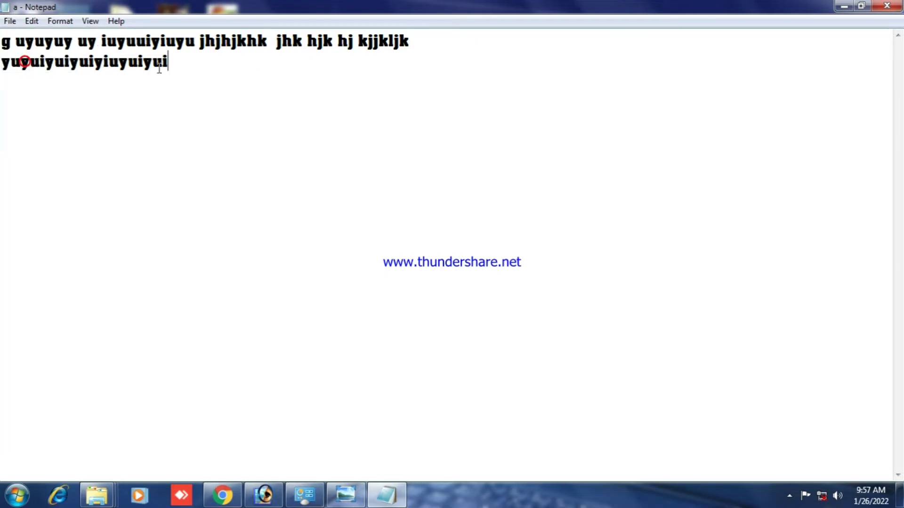
Step: Close the updated file and start a new maximized Notepad window
{"action": "left_click", "coordinate": [888, 6]}
{"action": "left_click", "coordinate": [17, 496]}
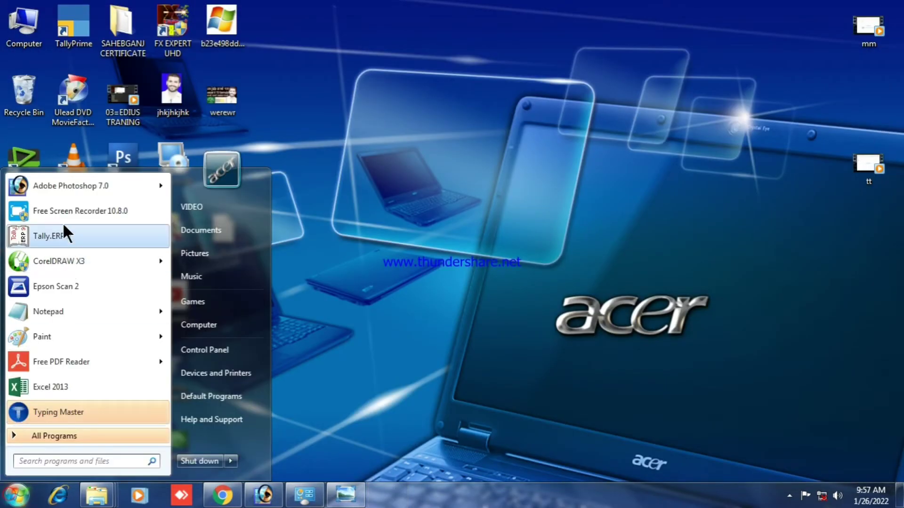
{"action": "left_click", "coordinate": [49, 312]}
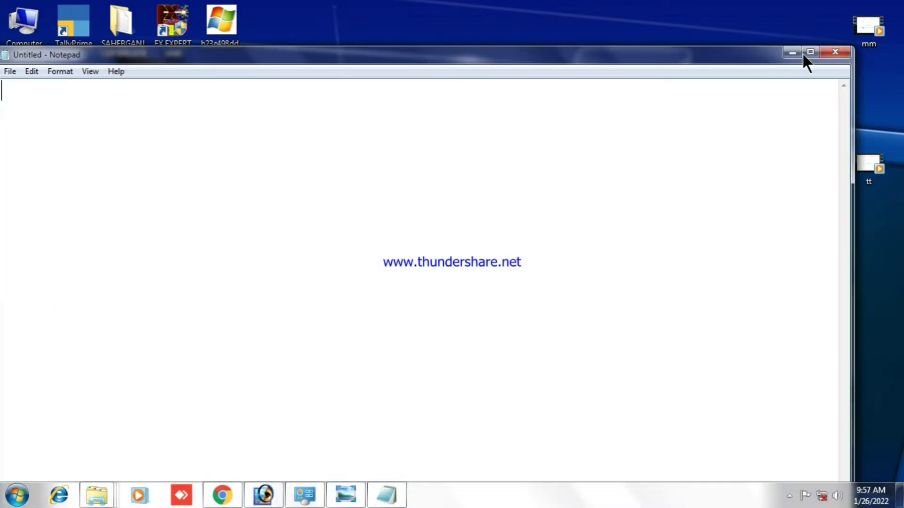
{"action": "left_click", "coordinate": [809, 52]}
Step: Open the text file "a" from the Desktop in the empty window
{"action": "left_click", "coordinate": [10, 21]}
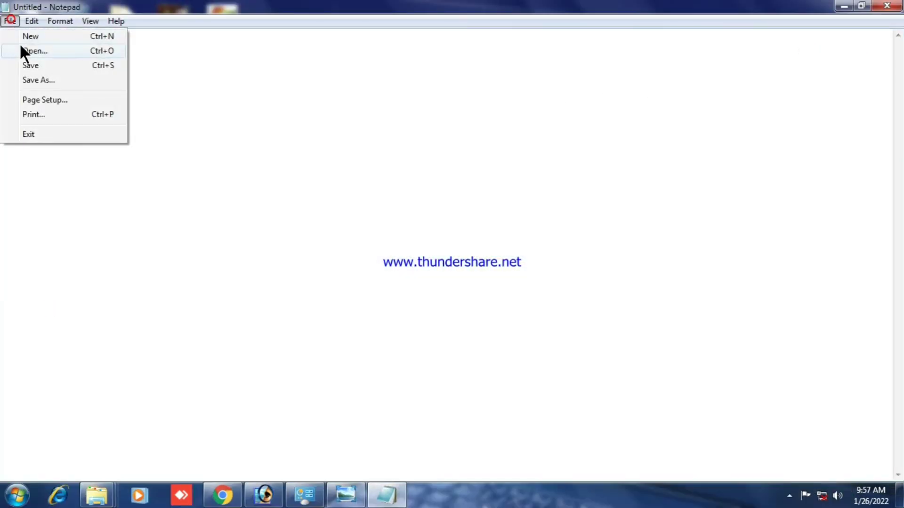
{"action": "left_click", "coordinate": [33, 51]}
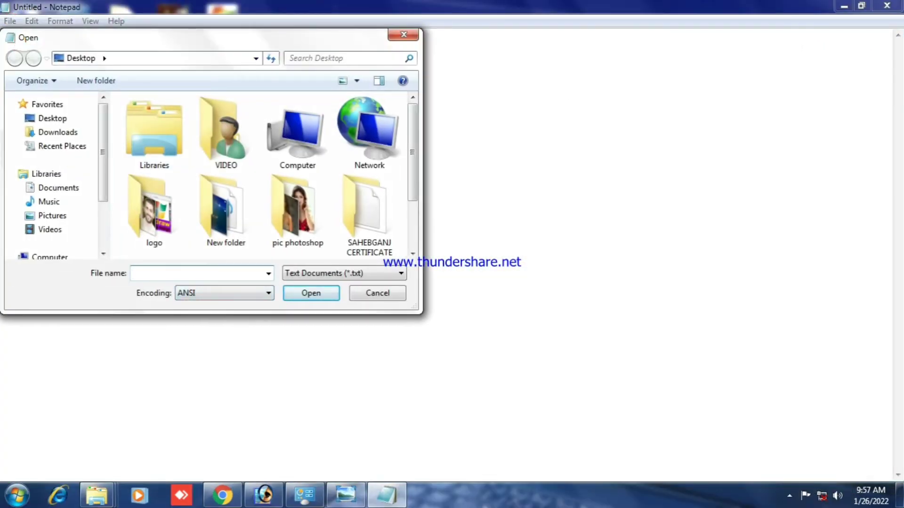
{"action": "type", "text": "a"}
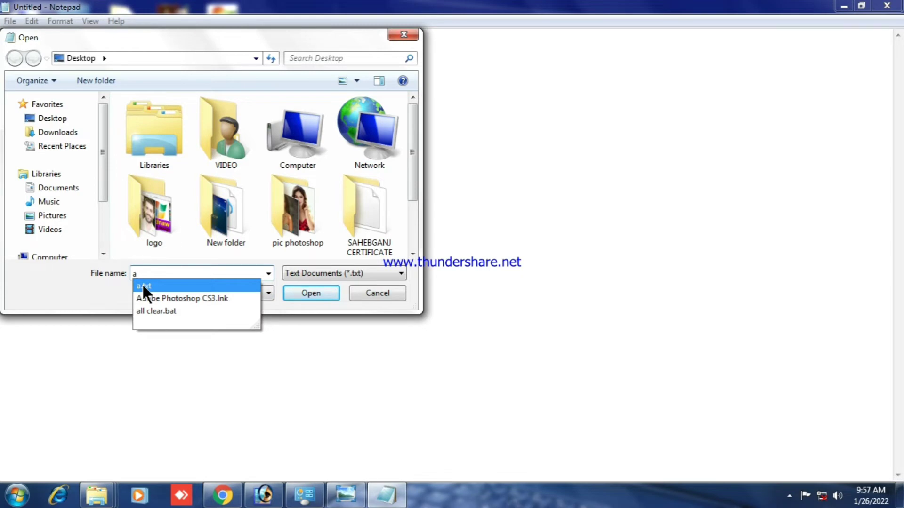
{"action": "left_click", "coordinate": [308, 293]}
{"action": "left_click", "coordinate": [309, 292]}
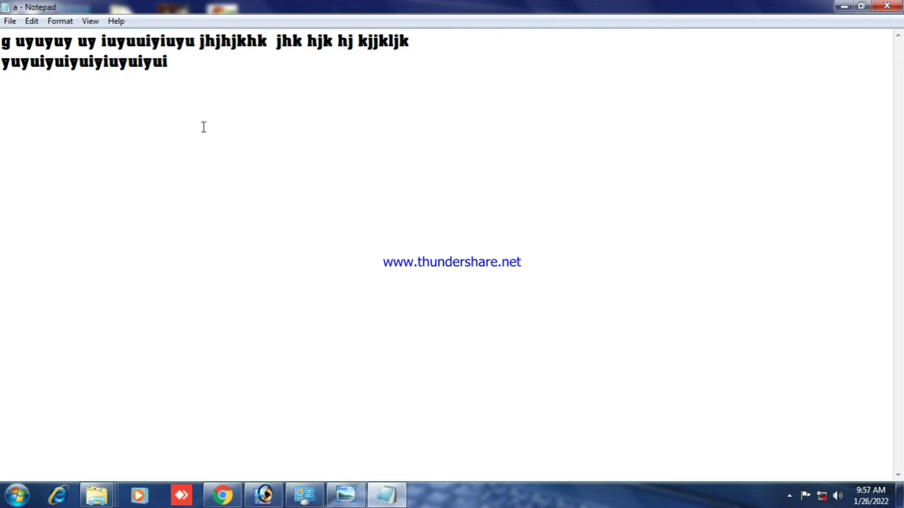
Step: Start a new blank document and enter the text "kjh jhkj h khjh jkhk"
{"action": "left_click", "coordinate": [7, 20]}
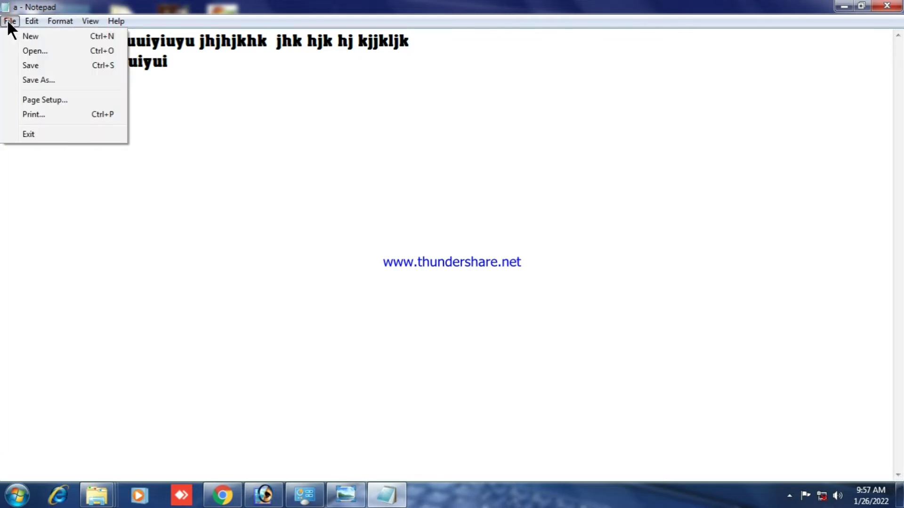
{"action": "left_click", "coordinate": [27, 37]}
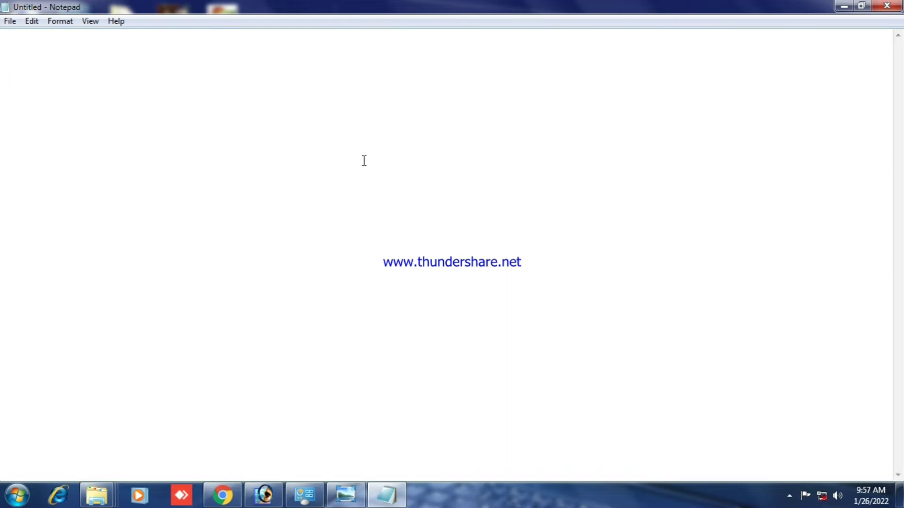
{"action": "type", "text": "kjh jhkj h khjh jkhk"}
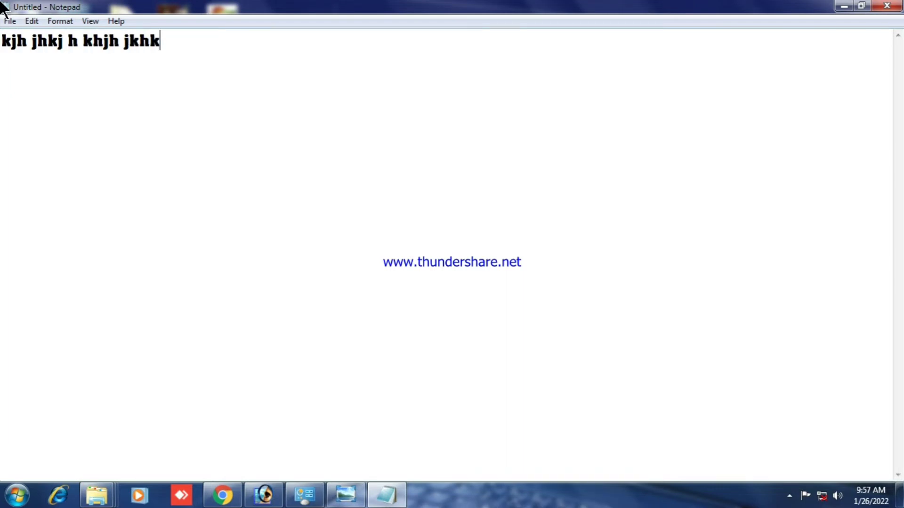
{"action": "left_click", "coordinate": [10, 21]}
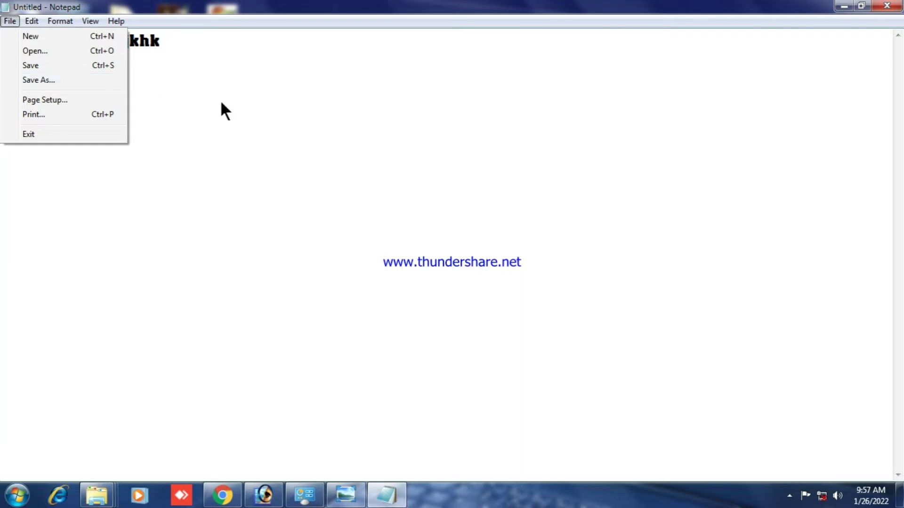
{"action": "left_click", "coordinate": [273, 109]}
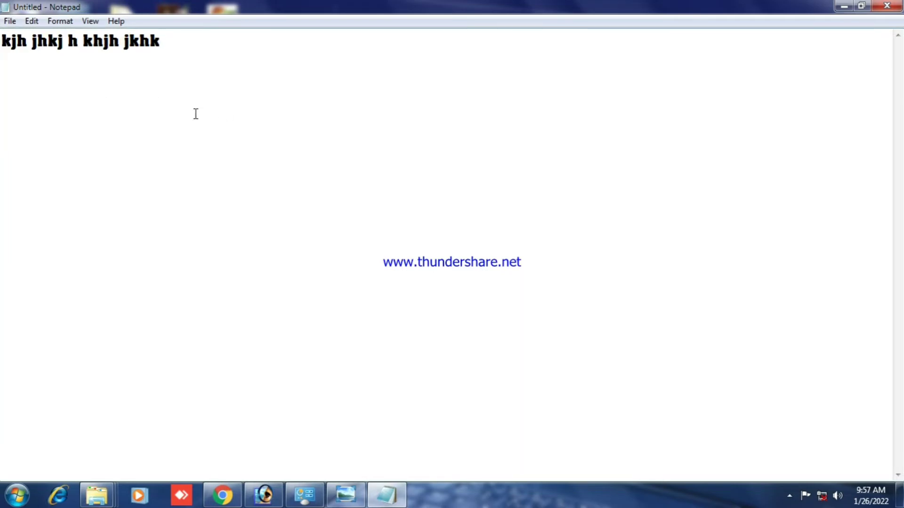
Step: Reopen the text file "a" from the Desktop, discarding the unsaved text
{"action": "left_click", "coordinate": [8, 22]}
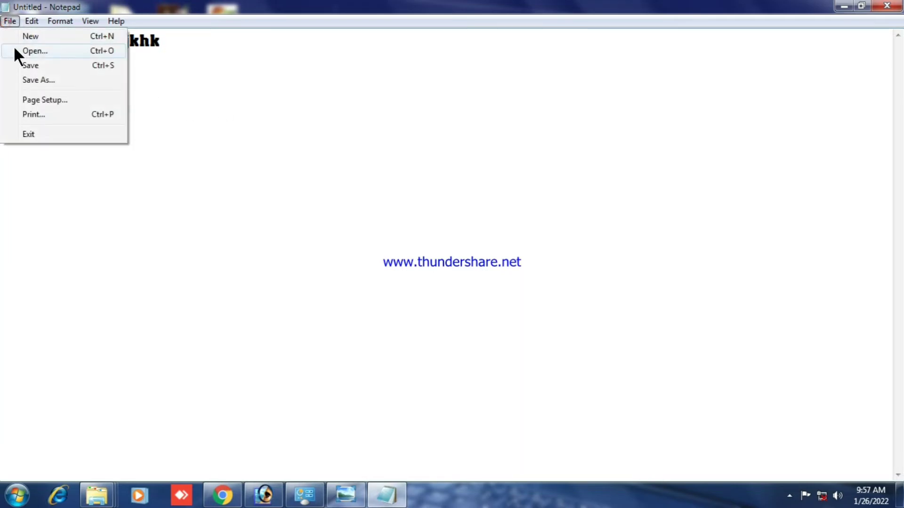
{"action": "left_click", "coordinate": [52, 53]}
{"action": "left_click", "coordinate": [472, 247]}
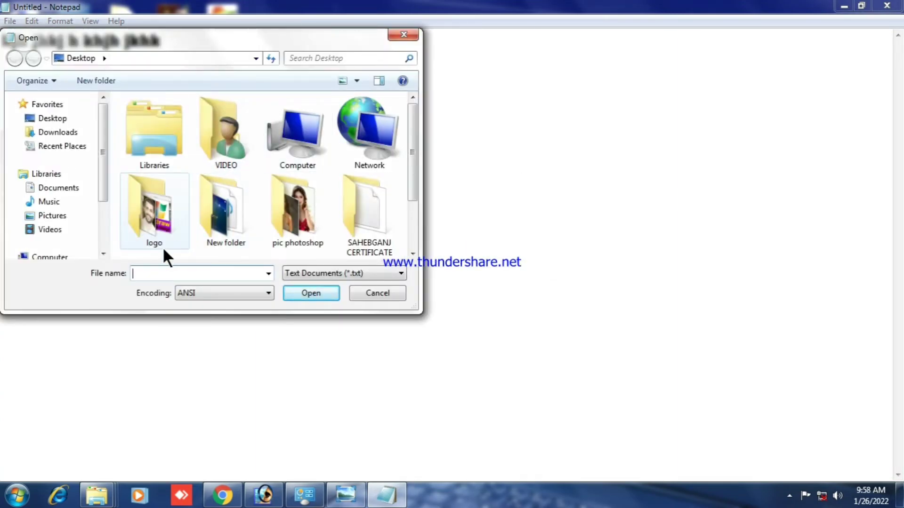
{"action": "type", "text": "a"}
{"action": "key", "text": "Return"}
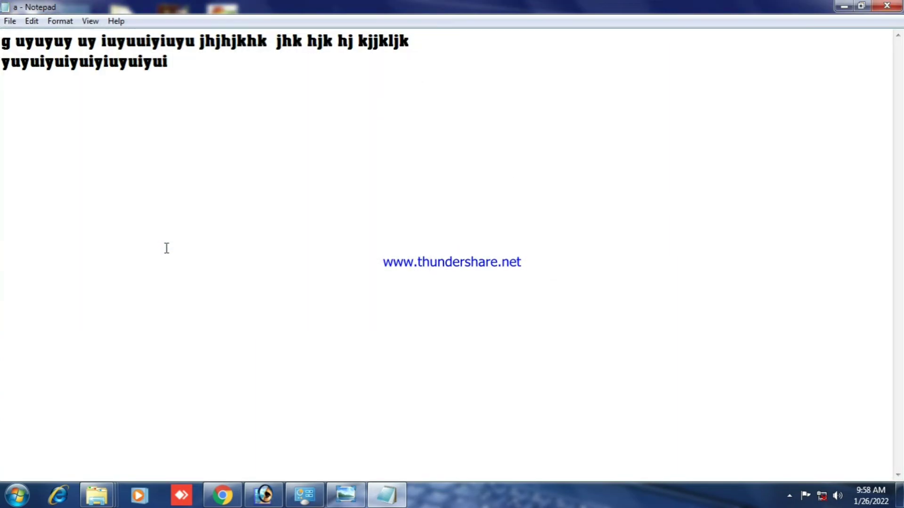
Step: Save a copy of the document on the Desktop under the name "b"
{"action": "left_click", "coordinate": [7, 21]}
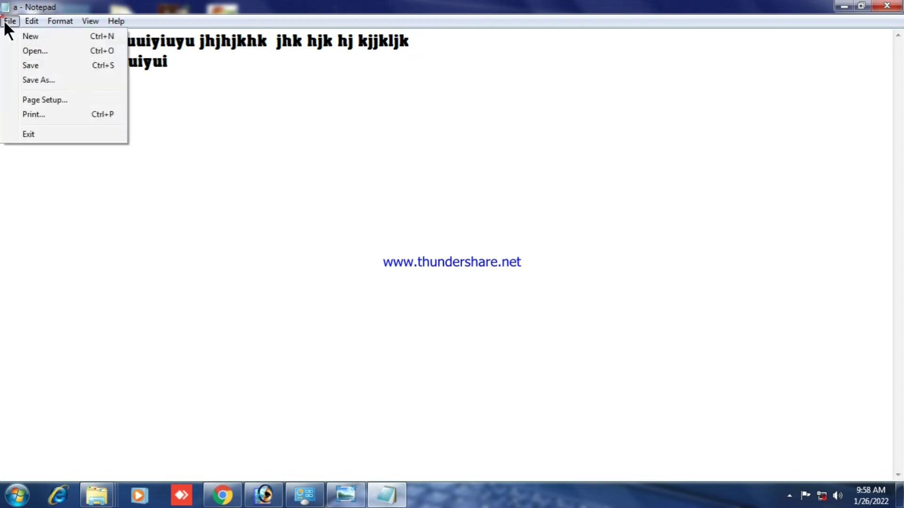
{"action": "left_click", "coordinate": [28, 80]}
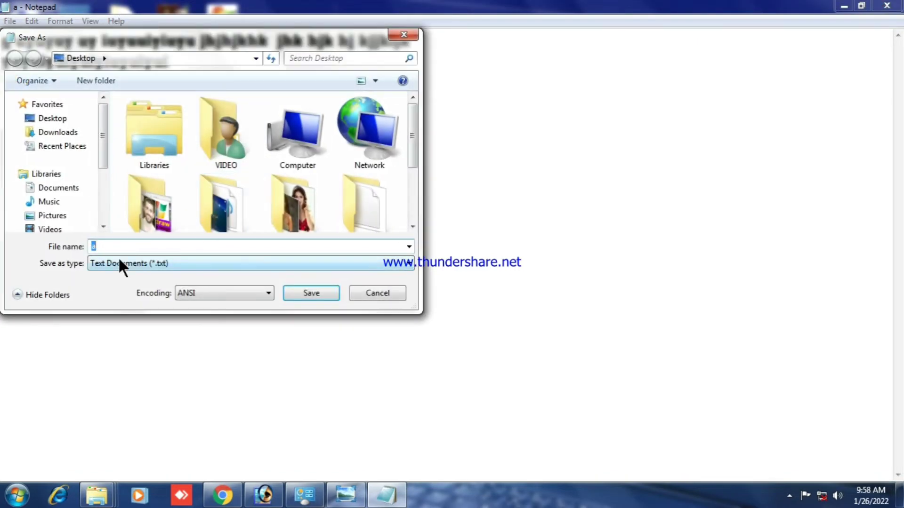
{"action": "type", "text": "b"}
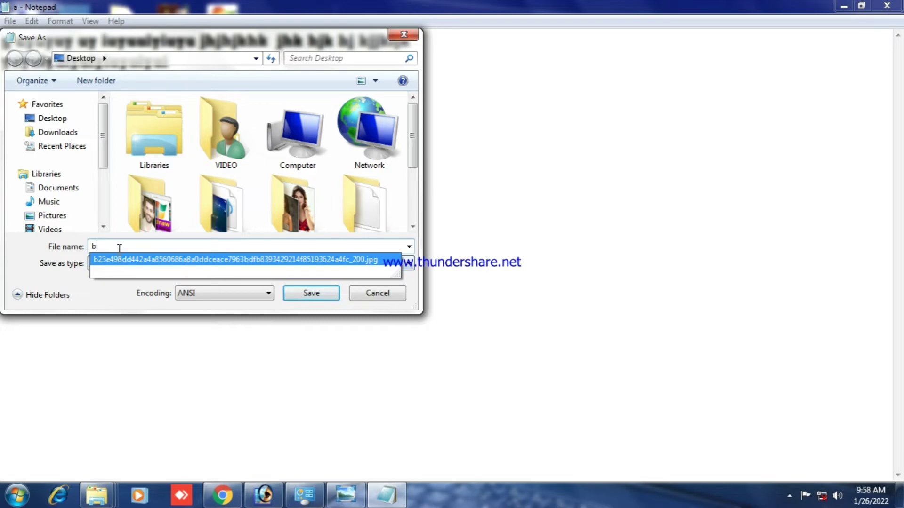
{"action": "left_click", "coordinate": [325, 292]}
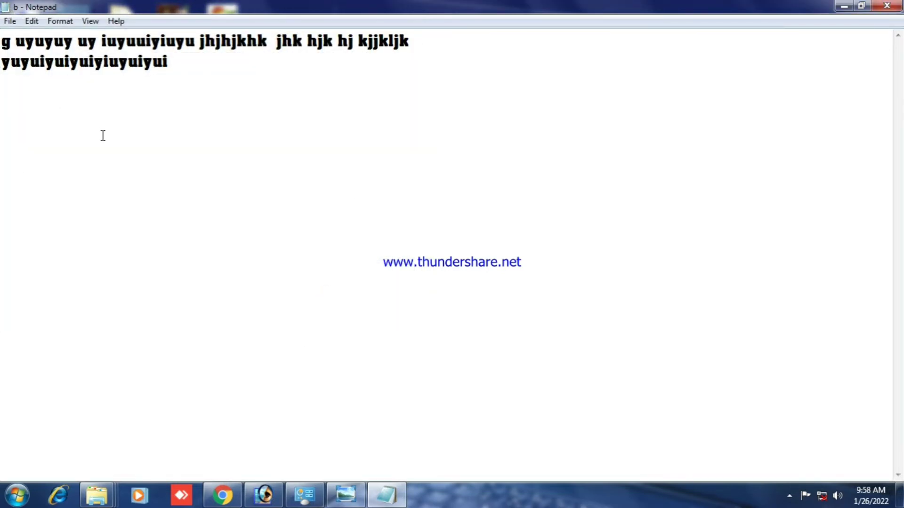
Step: Close the file "b" and start a new maximized Notepad window
{"action": "left_click", "coordinate": [887, 5]}
{"action": "left_click", "coordinate": [17, 495]}
{"action": "left_click", "coordinate": [40, 315]}
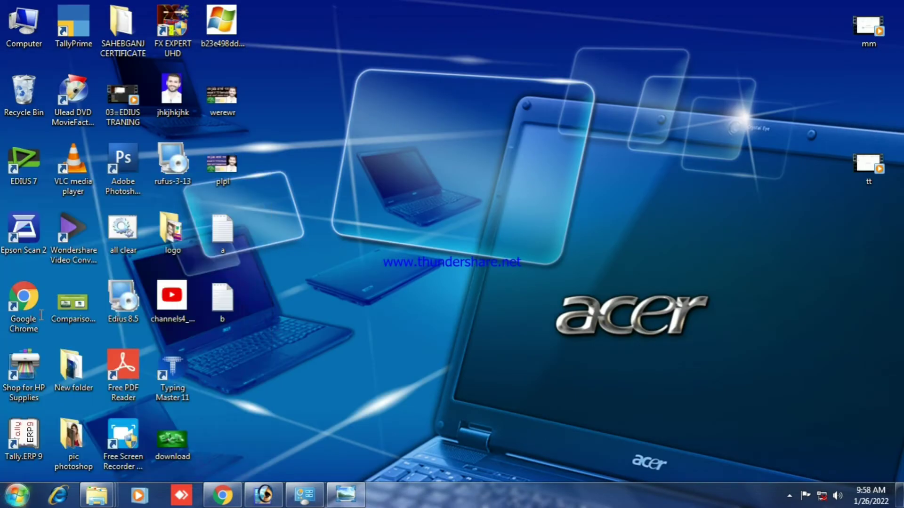
{"action": "left_click", "coordinate": [811, 52]}
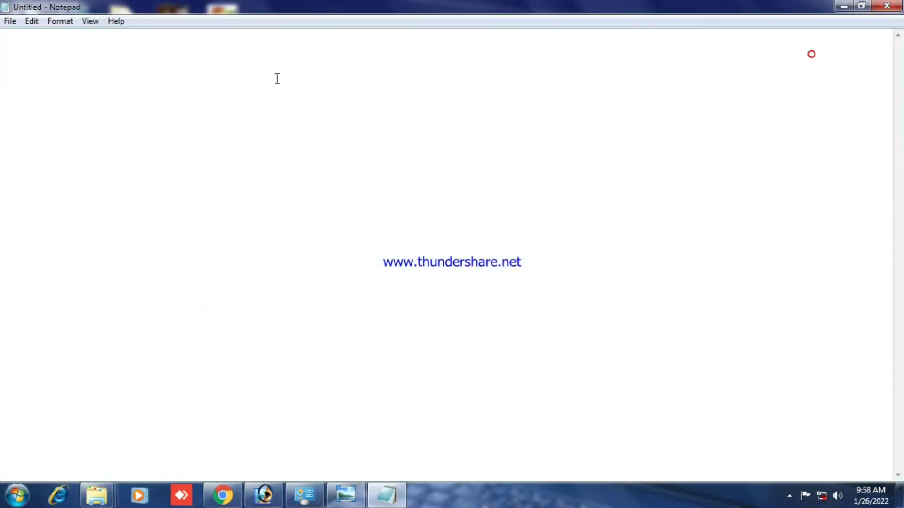
Step: Open the text file "b" from the Desktop
{"action": "left_click", "coordinate": [9, 20]}
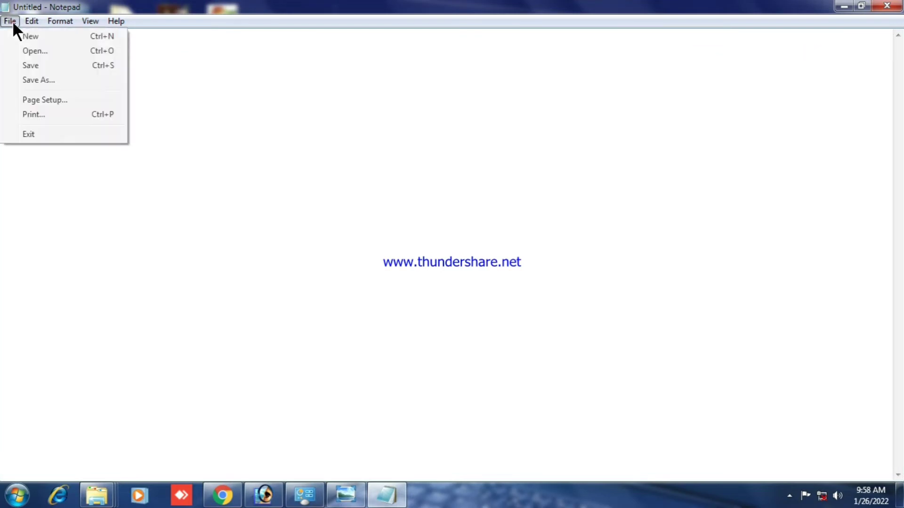
{"action": "left_click", "coordinate": [21, 50]}
{"action": "left_click", "coordinate": [134, 272]}
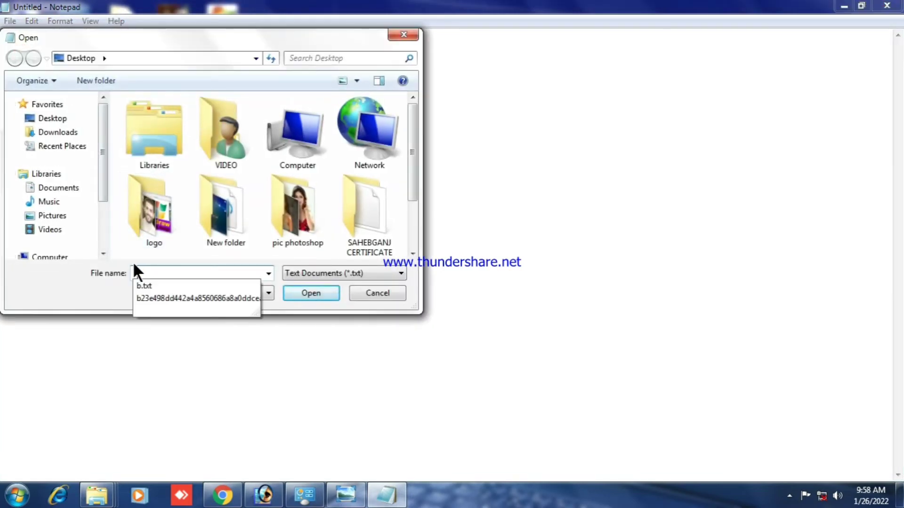
{"action": "left_click", "coordinate": [311, 293]}
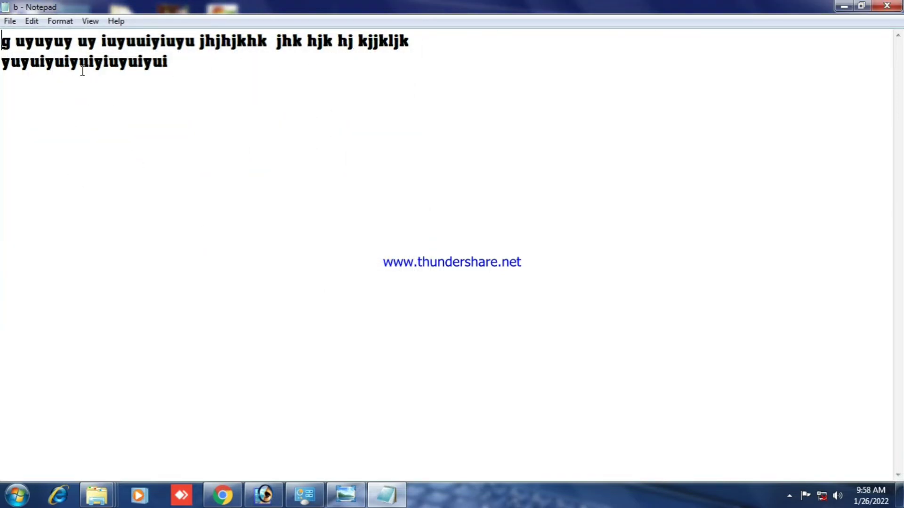
Step: Set the paper size to A4 in the page setup of file "b"
{"action": "left_click", "coordinate": [14, 17]}
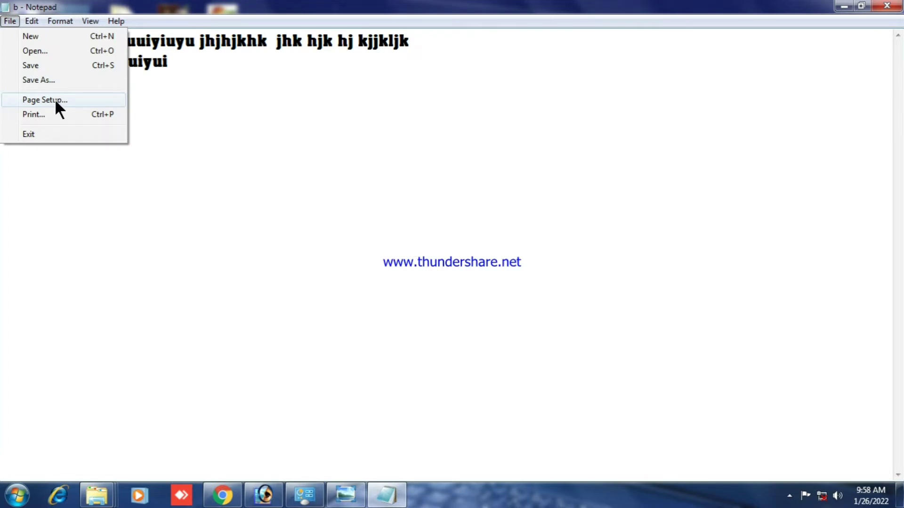
{"action": "left_click", "coordinate": [54, 98]}
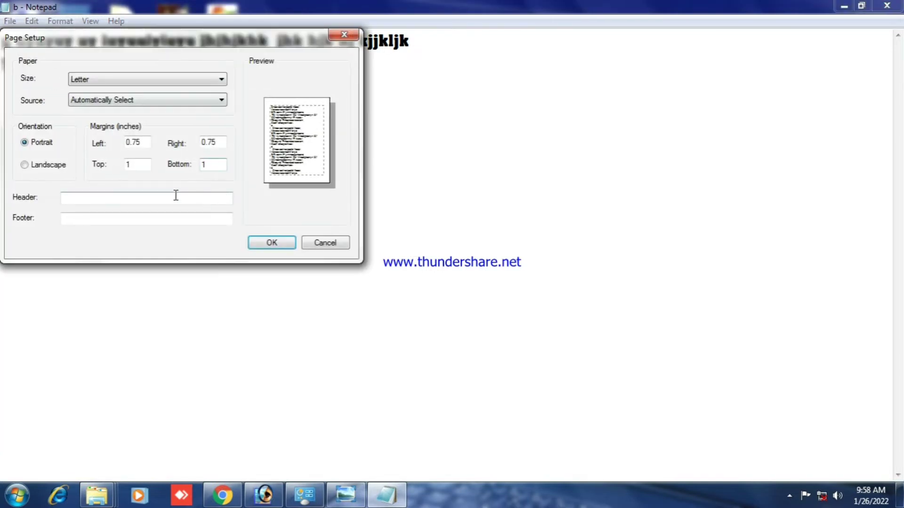
{"action": "left_click_drag", "start_coordinate": [187, 35], "coordinate": [314, 45]}
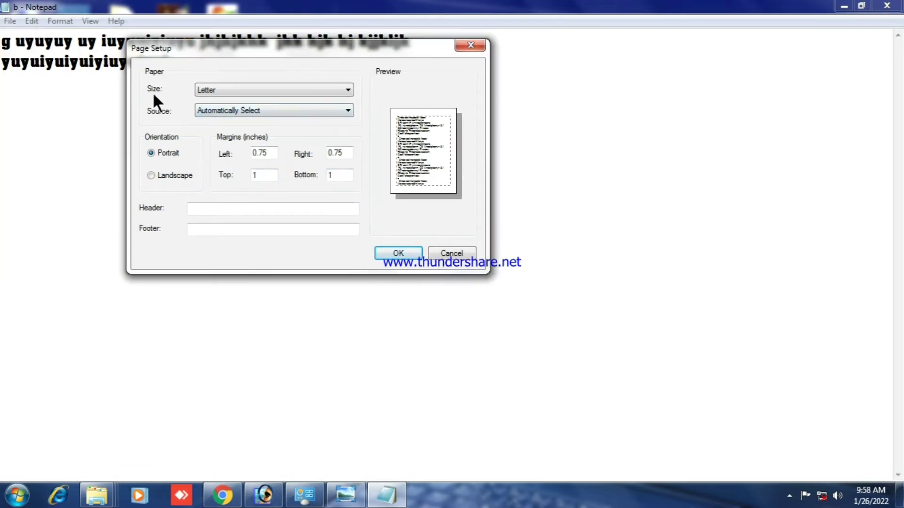
{"action": "left_click", "coordinate": [229, 87]}
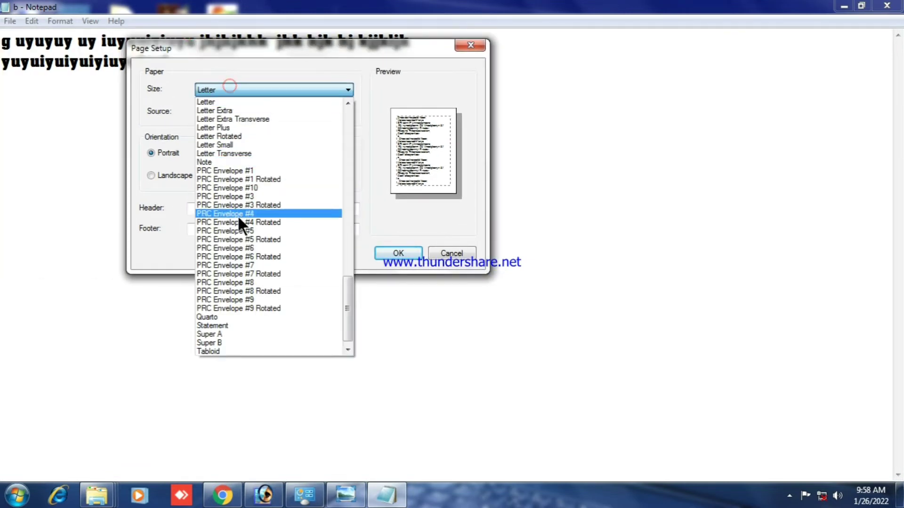
{"action": "left_click_drag", "start_coordinate": [346, 310], "coordinate": [345, 147]}
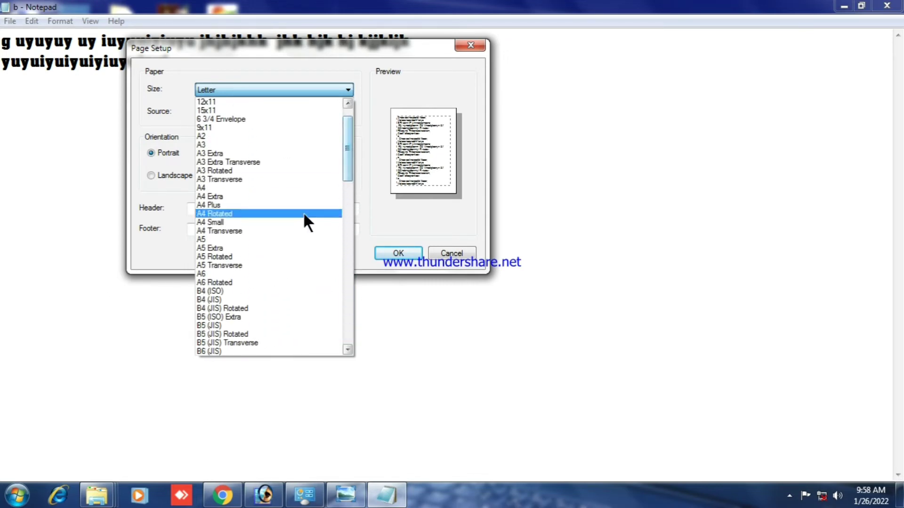
{"action": "left_click", "coordinate": [215, 188]}
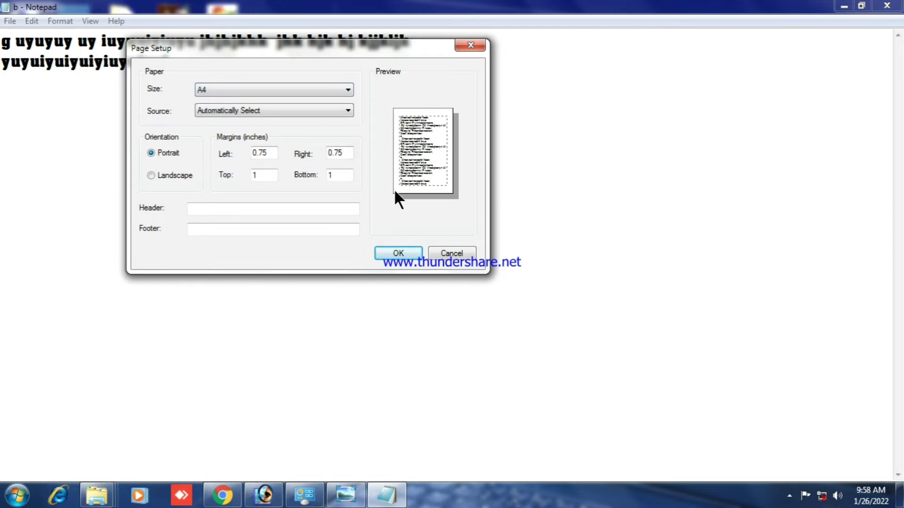
Step: Try landscape, return to portrait orientation, set the left and right margins to 1 inch, and apply the page setup
{"action": "left_click", "coordinate": [159, 174]}
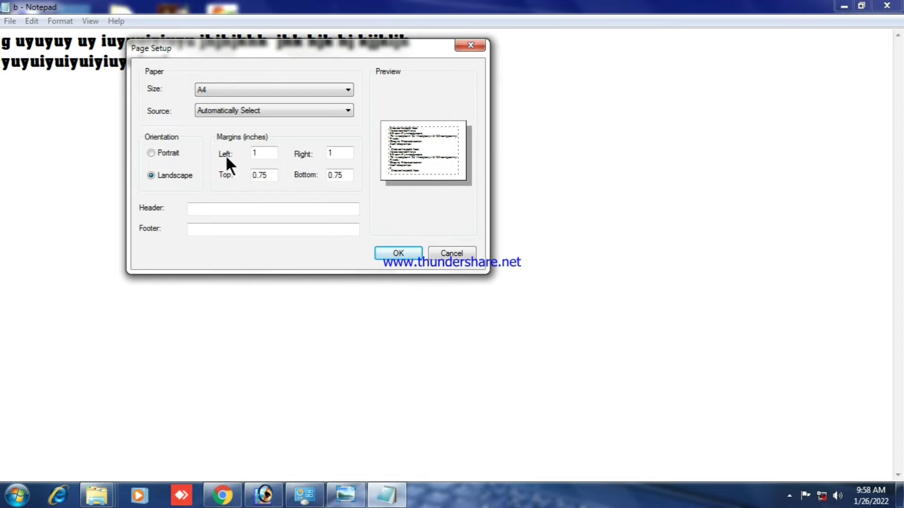
{"action": "left_click", "coordinate": [160, 152]}
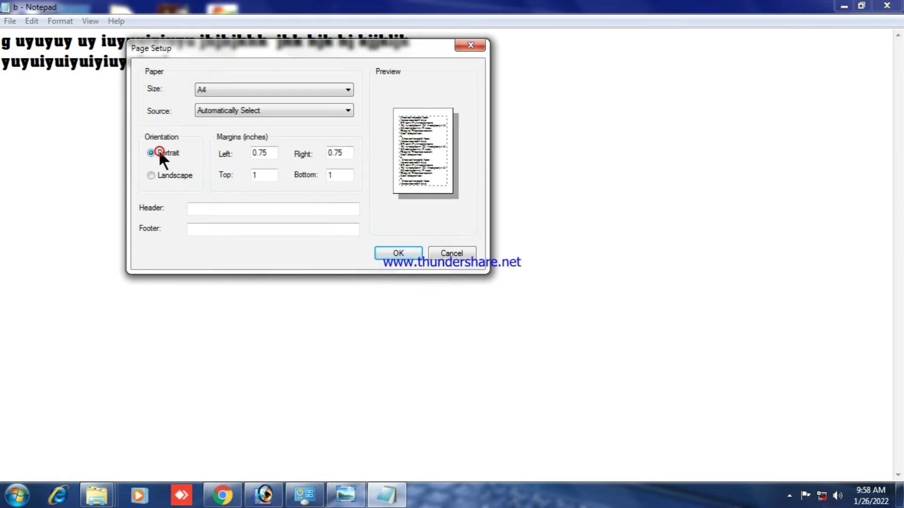
{"action": "double_click", "coordinate": [272, 151]}
{"action": "type", "text": "1"}
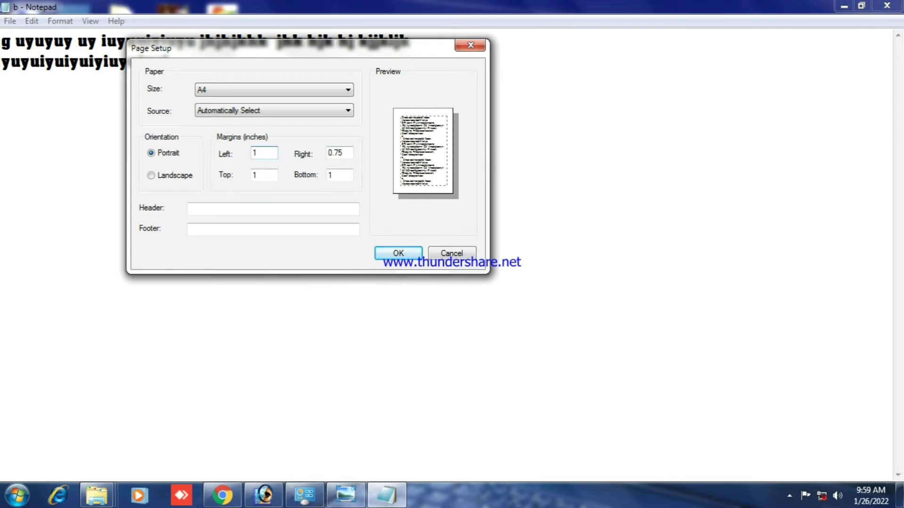
{"action": "double_click", "coordinate": [341, 152]}
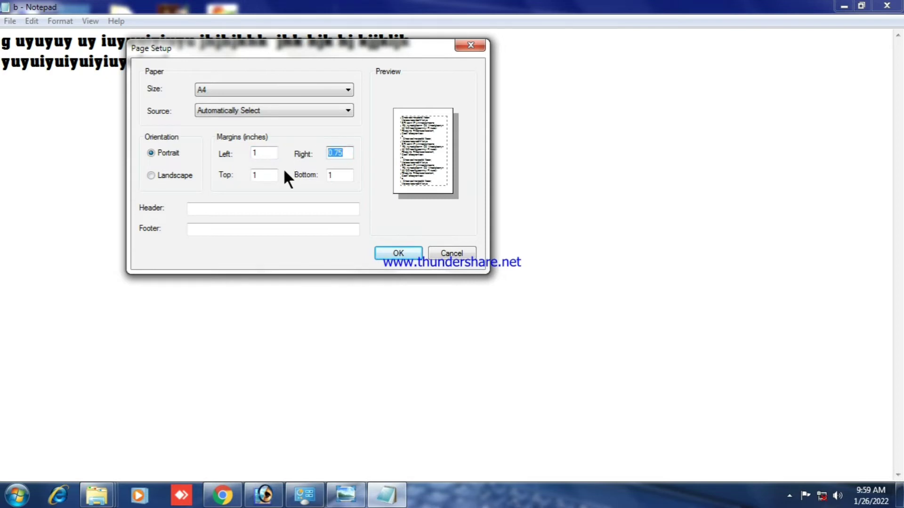
{"action": "type", "text": "1"}
{"action": "left_click", "coordinate": [397, 254]}
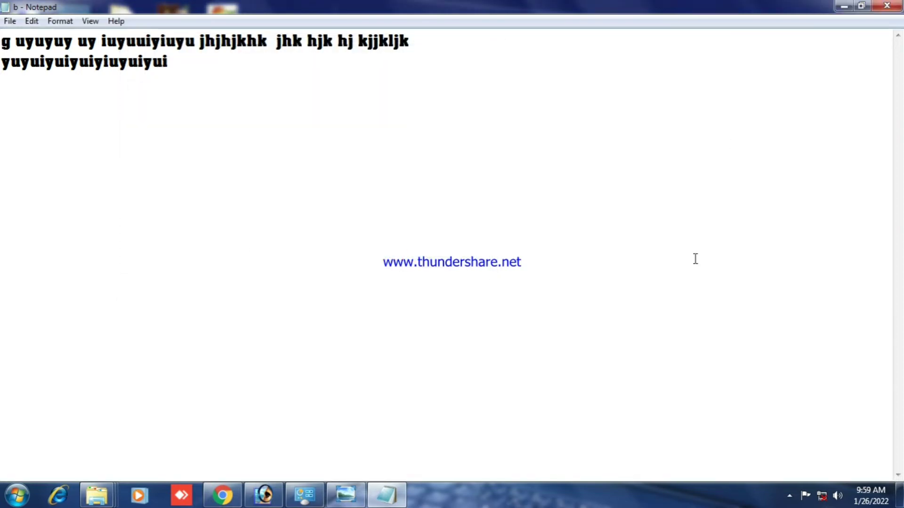
Step: Open the print settings for file "b", try the HP LaserJet Professional P1106 and EPSON L380 Series printers, and close them without printing
{"action": "left_click", "coordinate": [11, 24]}
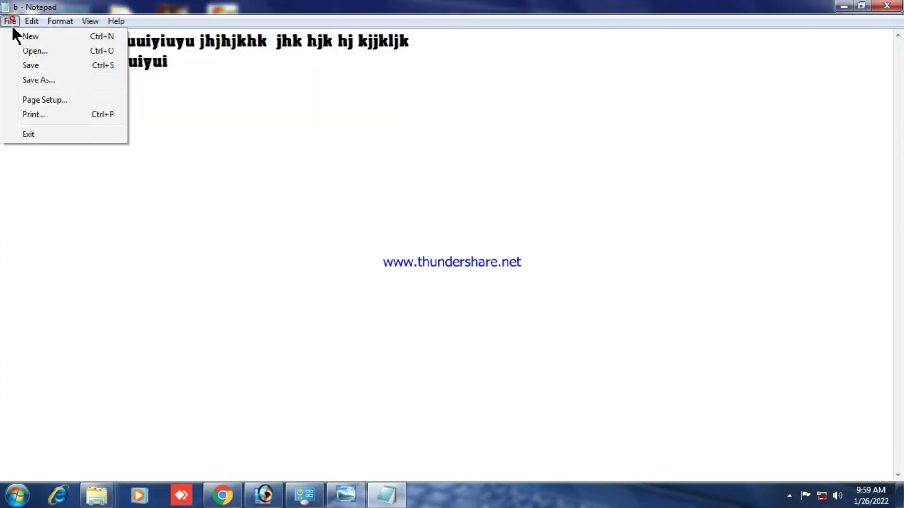
{"action": "left_click", "coordinate": [27, 113]}
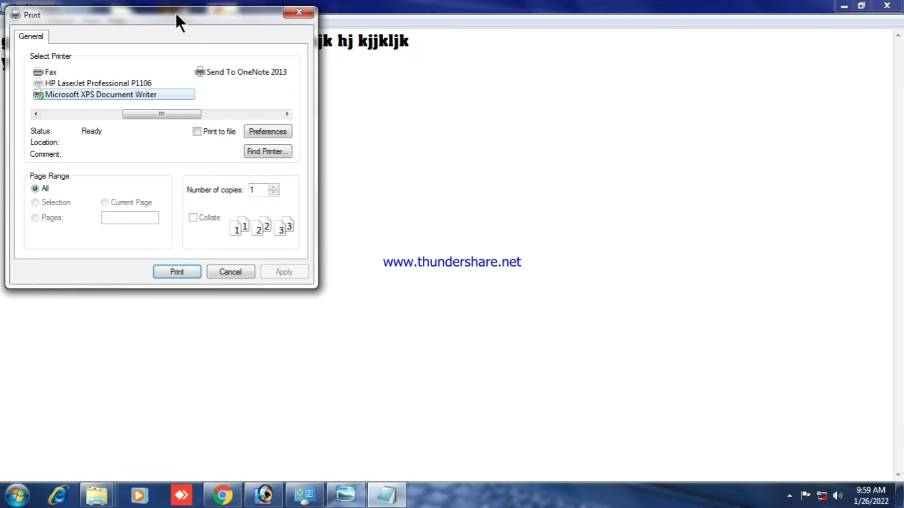
{"action": "left_click_drag", "start_coordinate": [179, 21], "coordinate": [407, 55]}
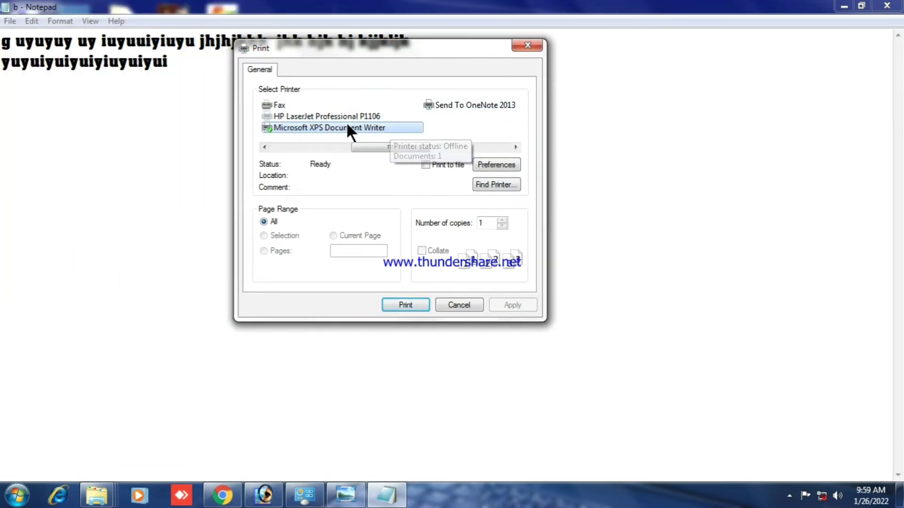
{"action": "left_click", "coordinate": [316, 115]}
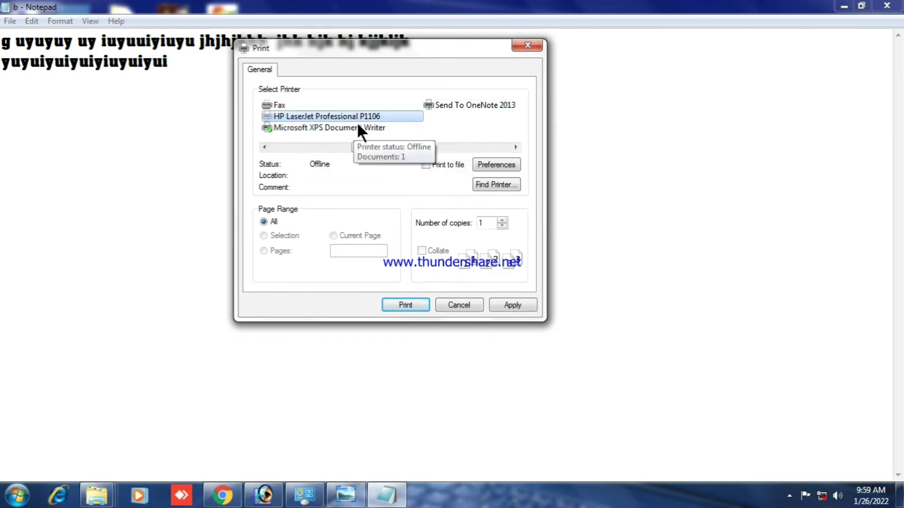
{"action": "left_click_drag", "start_coordinate": [363, 143], "coordinate": [289, 147]}
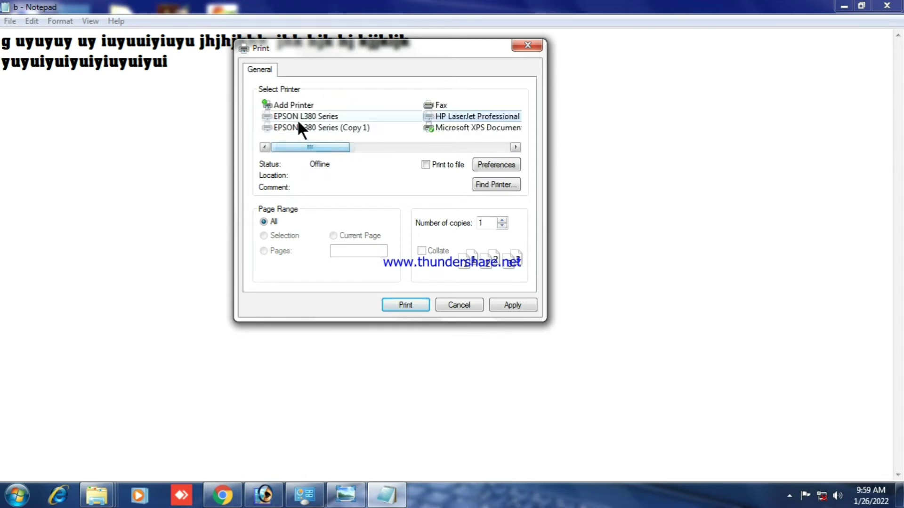
{"action": "left_click", "coordinate": [311, 115]}
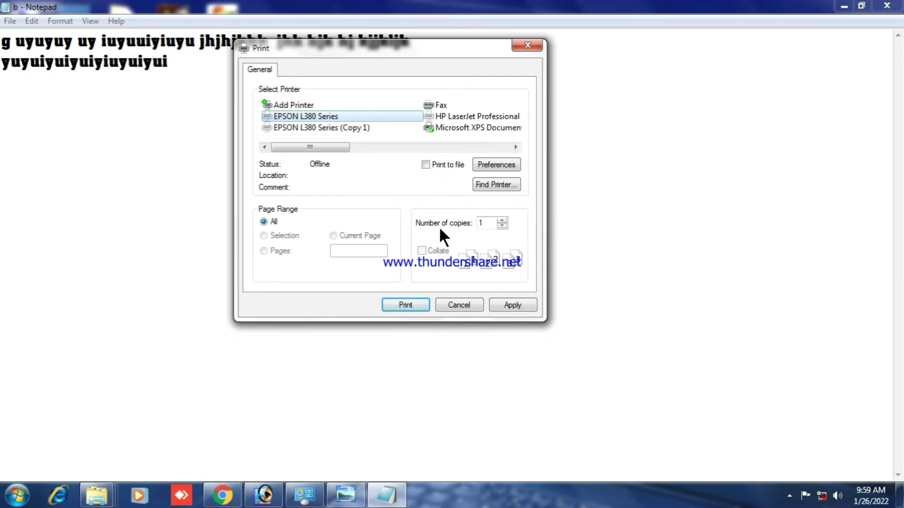
{"action": "double_click", "coordinate": [485, 223]}
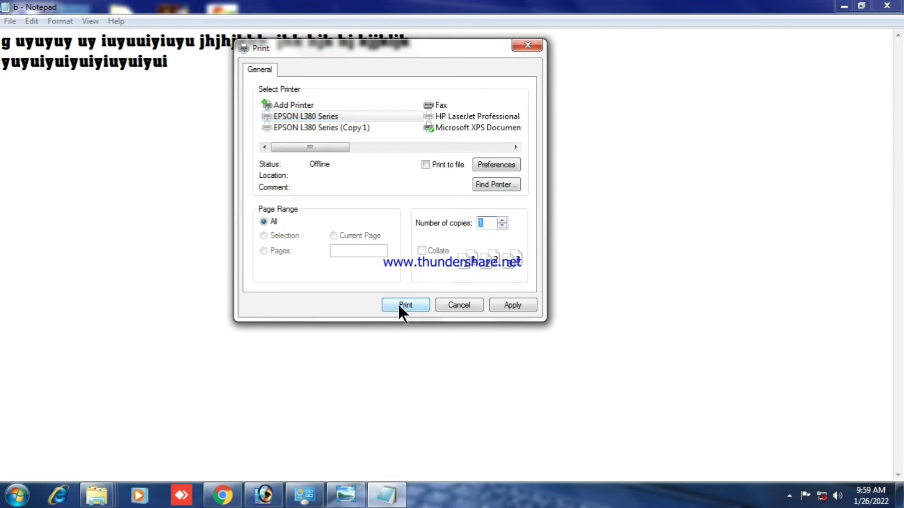
{"action": "left_click", "coordinate": [518, 47]}
Step: Exit the file "b" and start a new maximized Notepad window
{"action": "left_click", "coordinate": [11, 21]}
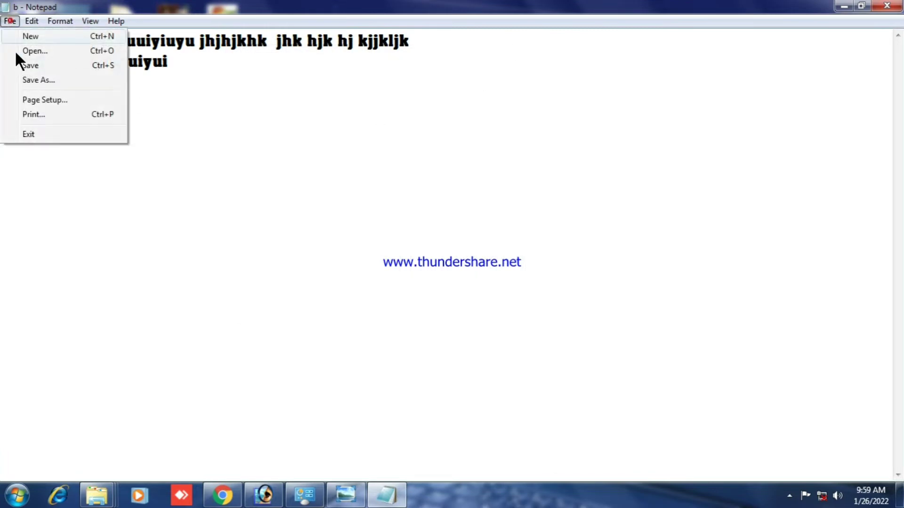
{"action": "left_click", "coordinate": [43, 132]}
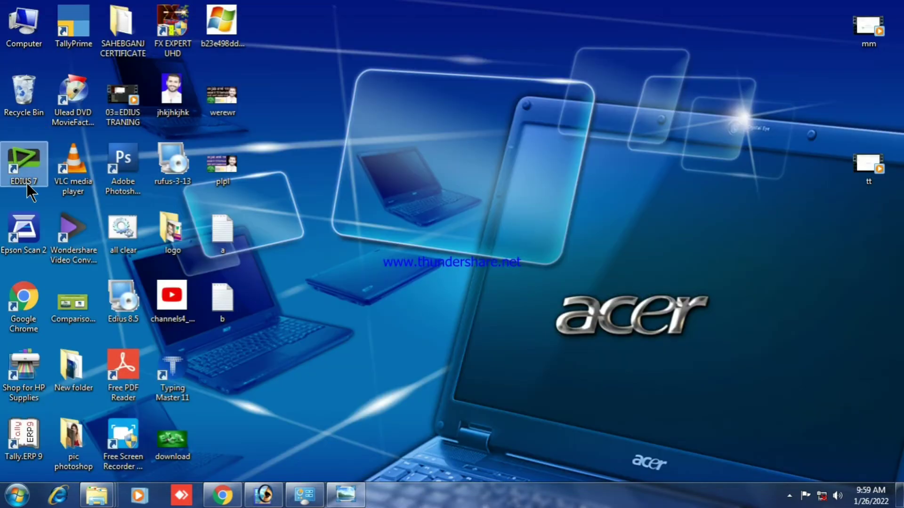
{"action": "left_click", "coordinate": [17, 498]}
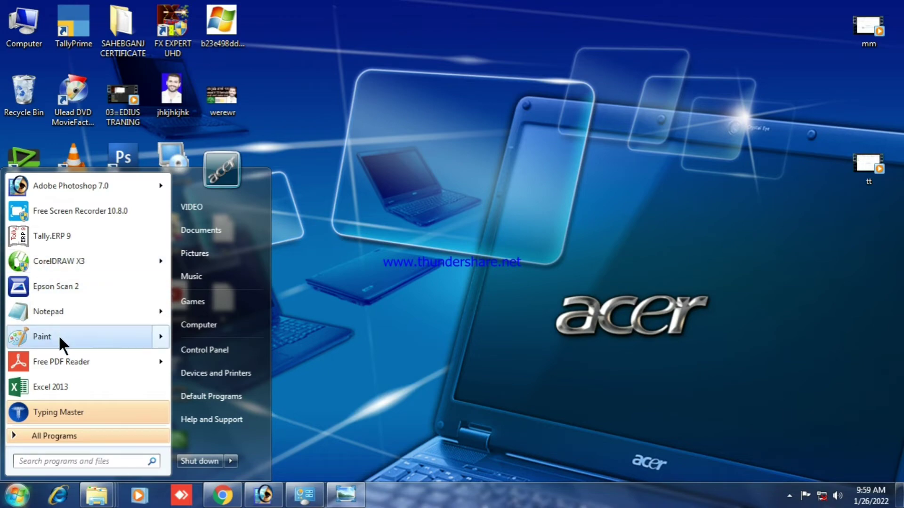
{"action": "left_click", "coordinate": [64, 312]}
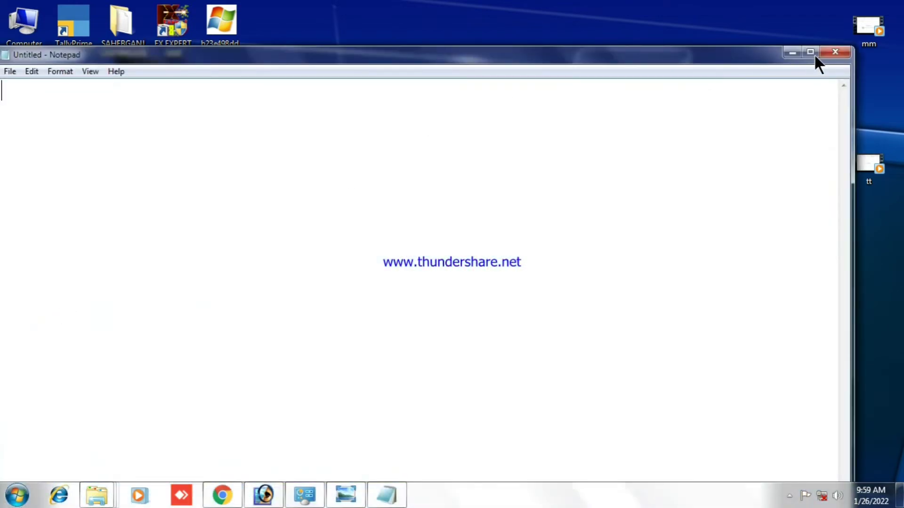
{"action": "left_click", "coordinate": [810, 52]}
{"action": "left_click", "coordinate": [8, 20]}
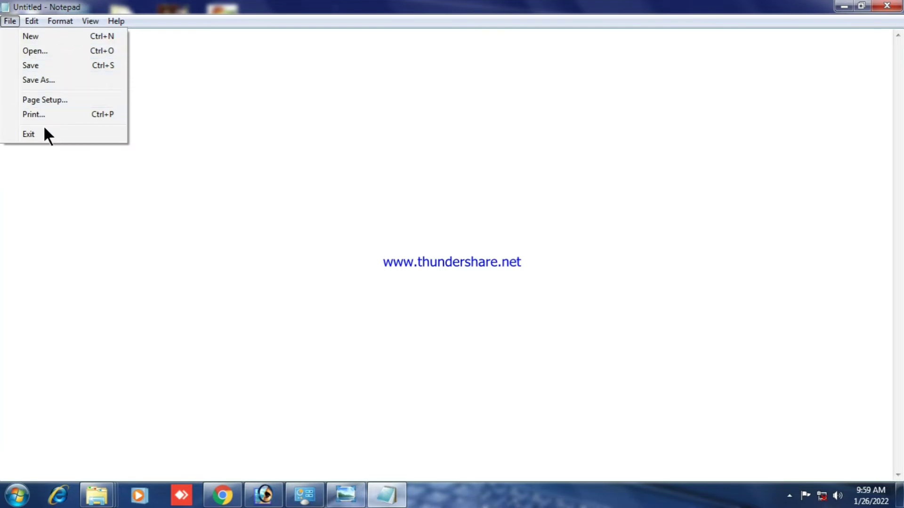
{"action": "mouse_move", "coordinate": [31, 20]}
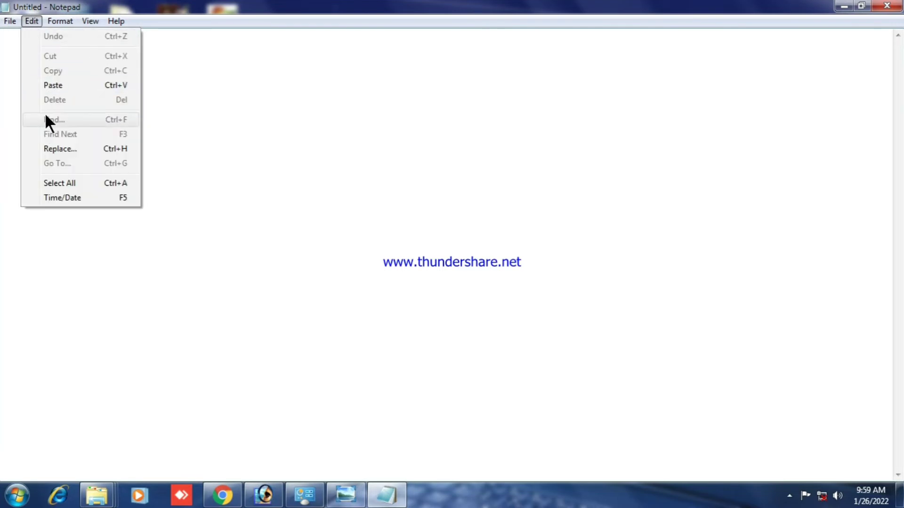
{"action": "left_click", "coordinate": [277, 120]}
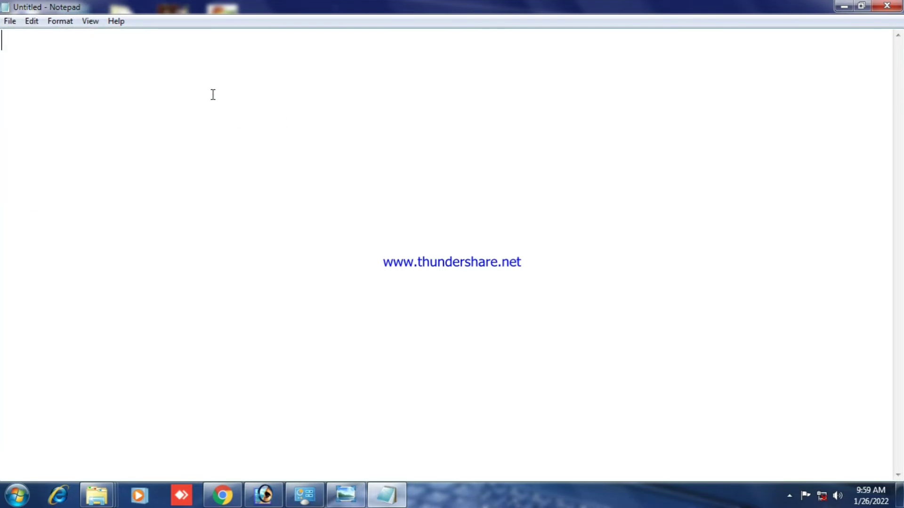
Step: Enter the sample text "hjkh jhjkhj hjh jhjkh" in the empty document and delete all of it
{"action": "type", "text": "hjkh jhjkhj hjh jhjkh"}
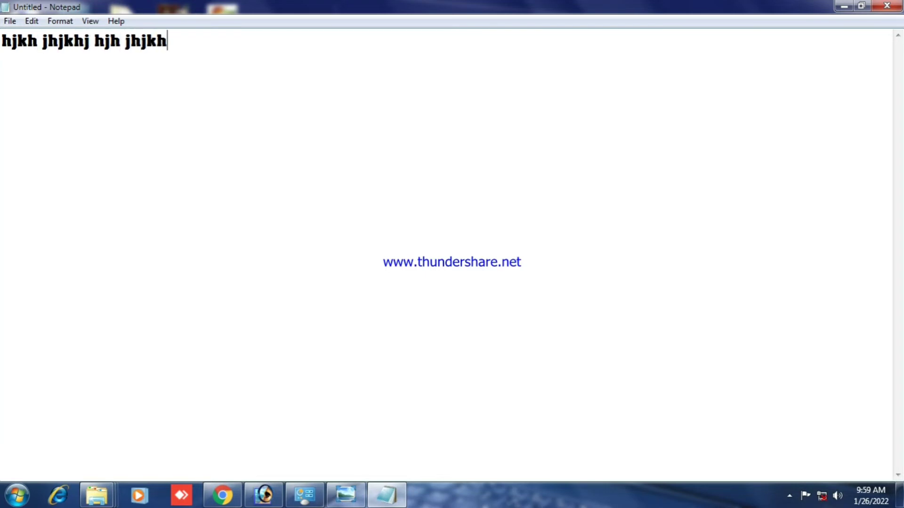
{"action": "key", "text": "ctrl+a"}
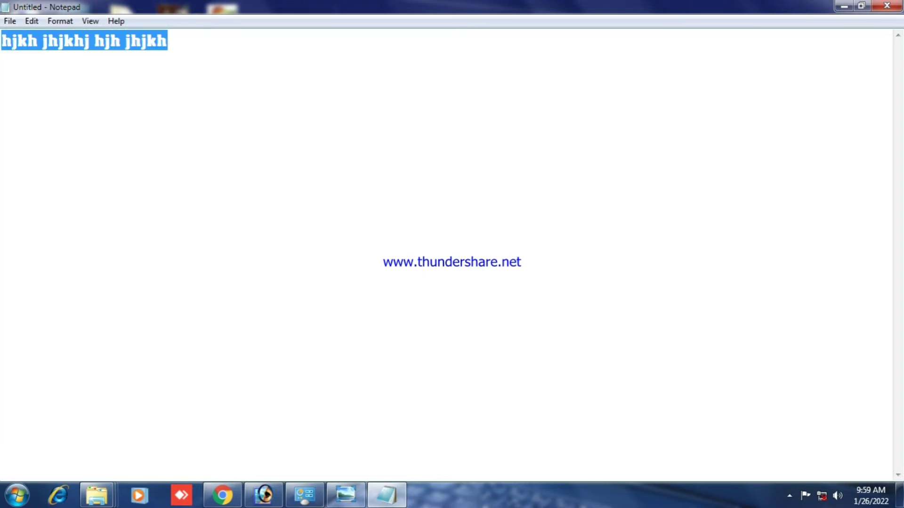
{"action": "key", "text": "Delete"}
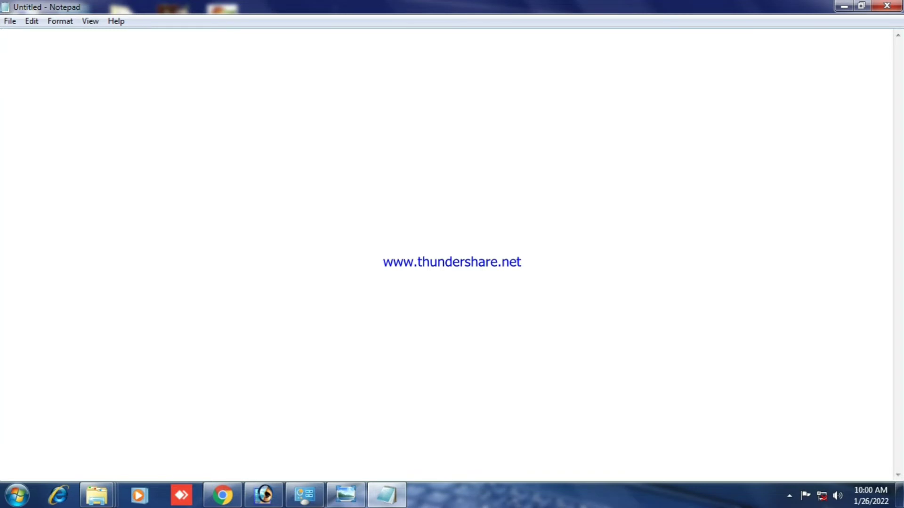
Step: Undo the deletion of the sample text and clear the selection
{"action": "left_click", "coordinate": [35, 19]}
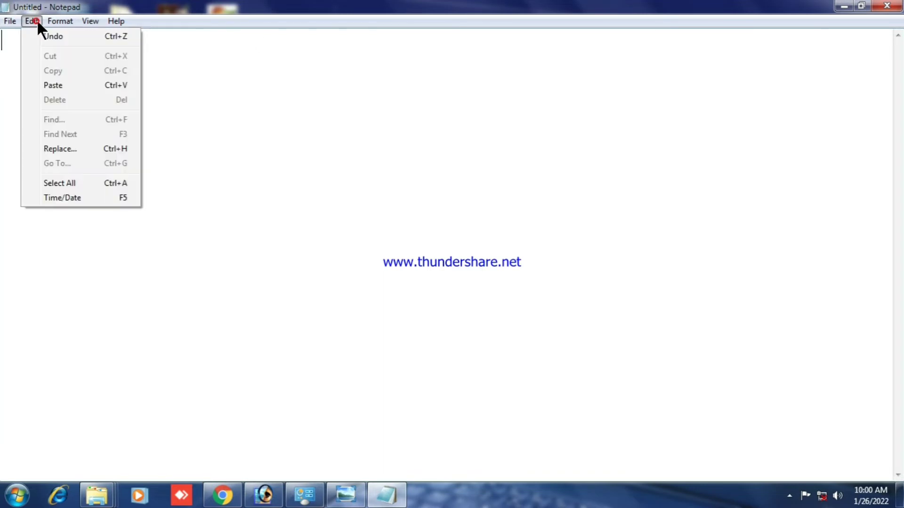
{"action": "left_click", "coordinate": [97, 37]}
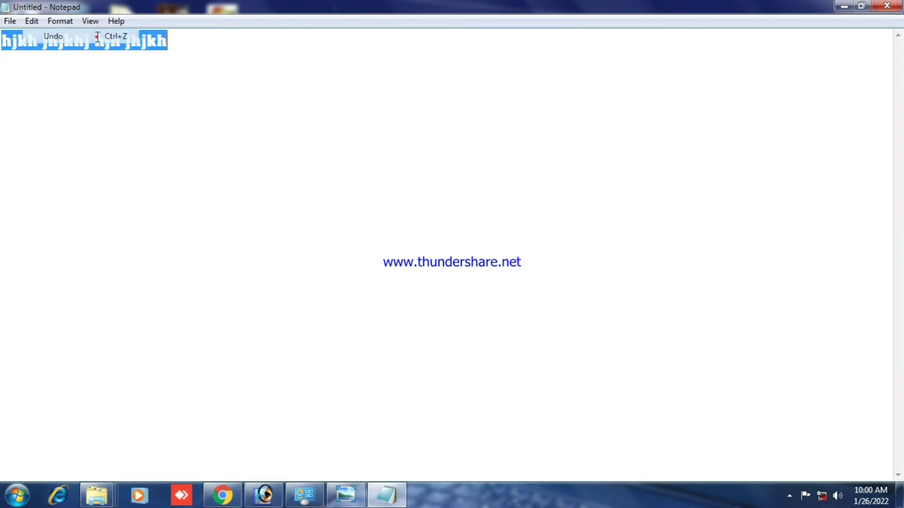
{"action": "left_click", "coordinate": [195, 59]}
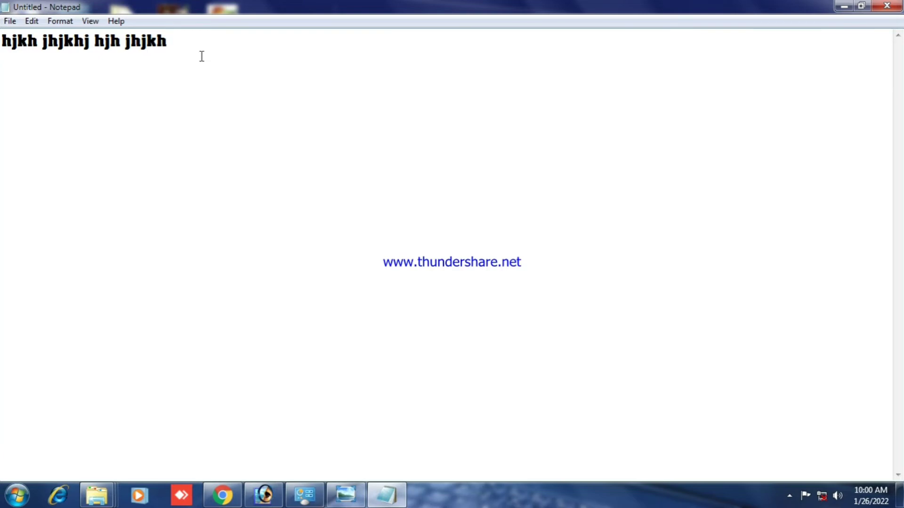
{"action": "left_click", "coordinate": [32, 21]}
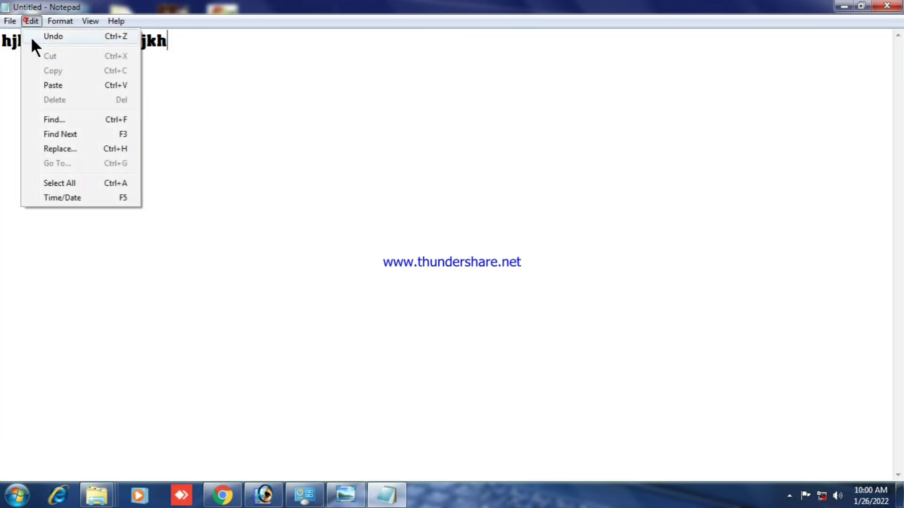
{"action": "left_click", "coordinate": [209, 97]}
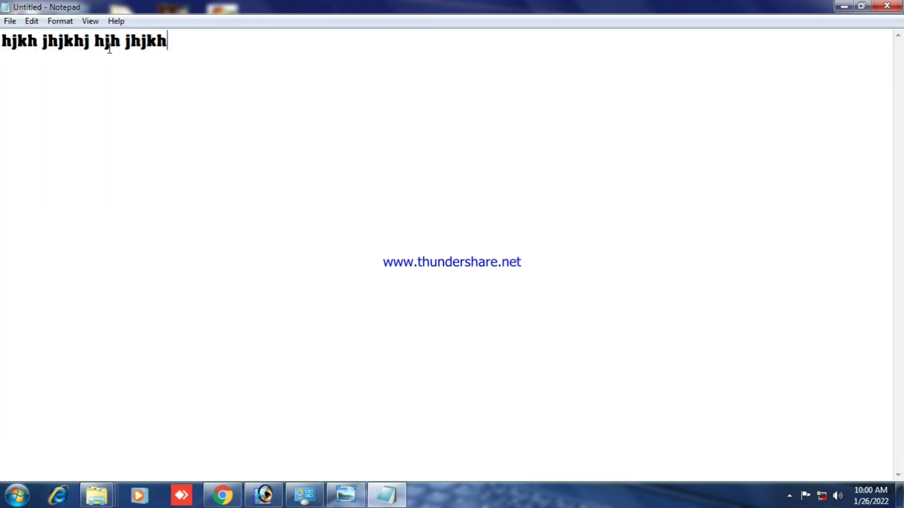
Step: Cut the words "jhjkhj hjh" from the middle of the sample line
{"action": "left_click_drag", "start_coordinate": [125, 41], "coordinate": [43, 43]}
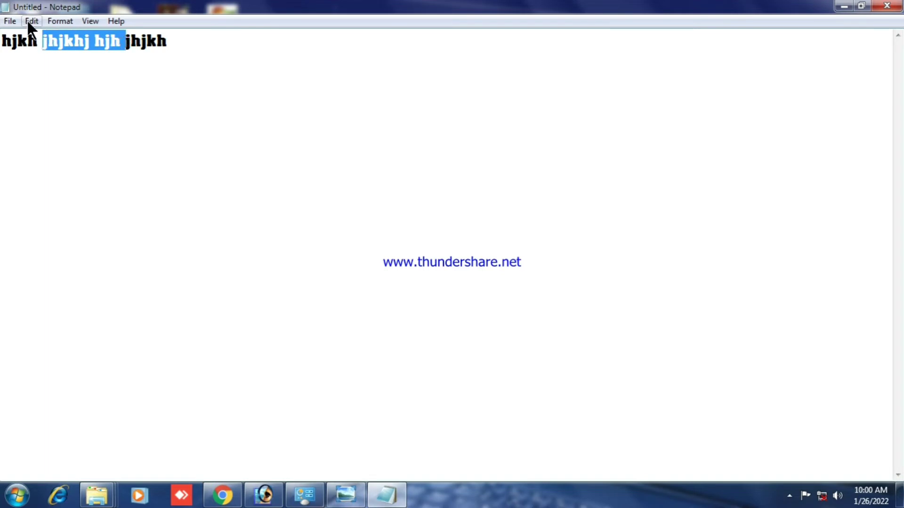
{"action": "left_click", "coordinate": [28, 22]}
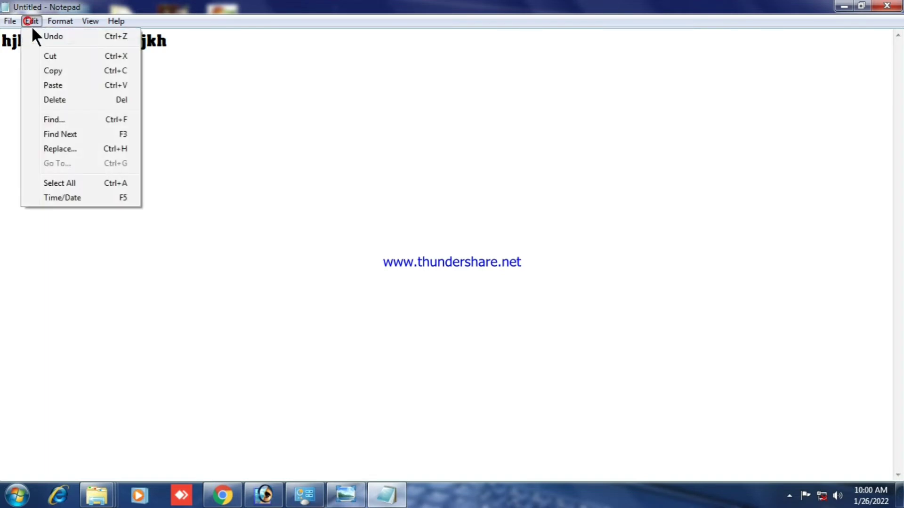
{"action": "left_click", "coordinate": [45, 56]}
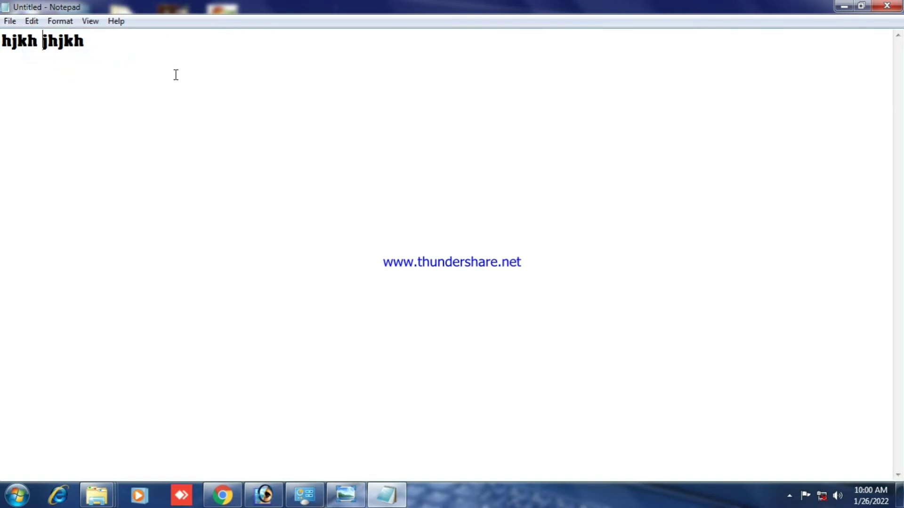
Step: Erase the remaining sample text and enter the word "india" on the first line
{"action": "left_click", "coordinate": [132, 63]}
{"action": "key", "text": "BackSpace"}
{"action": "key", "text": "BackSpace"}
{"action": "key", "text": "BackSpace"}
{"action": "key", "text": "BackSpace"}
{"action": "key", "text": "BackSpace"}
{"action": "key", "text": "BackSpace"}
{"action": "key", "text": "BackSpace"}
{"action": "key", "text": "BackSpace"}
{"action": "key", "text": "BackSpace"}
{"action": "key", "text": "BackSpace"}
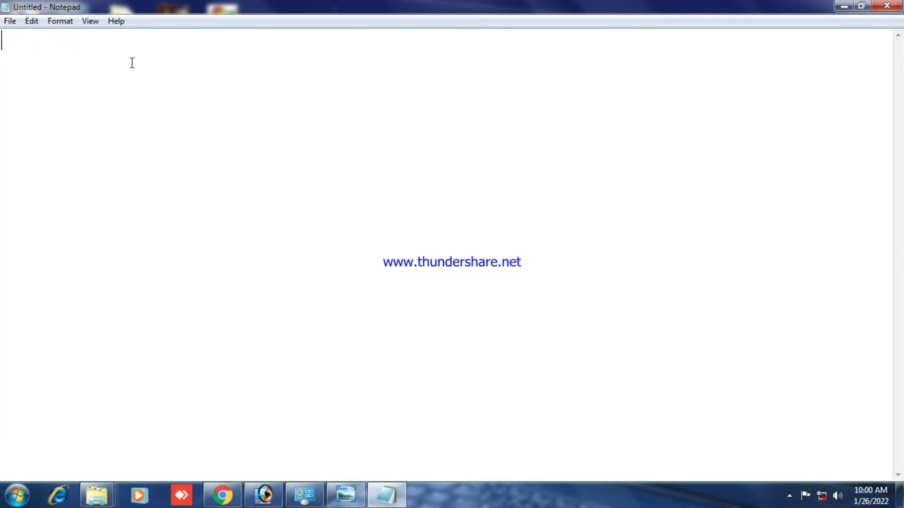
{"action": "type", "text": "india"}
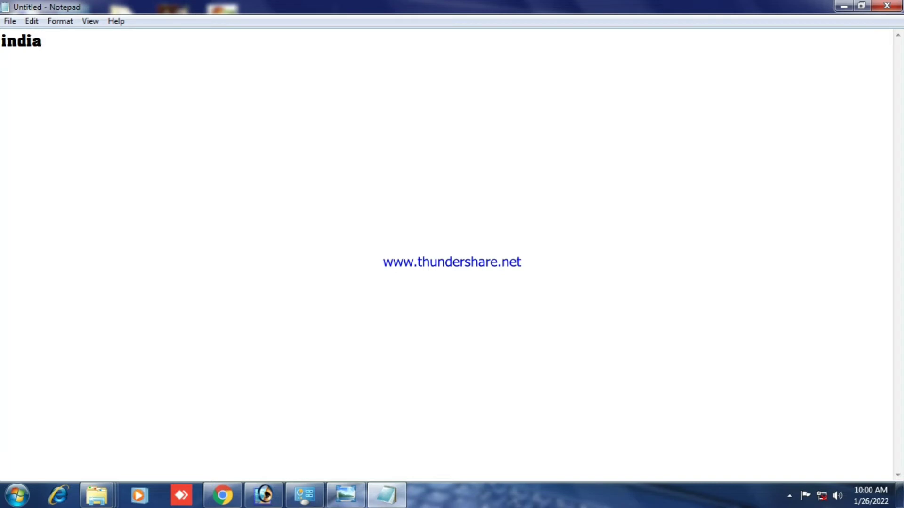
Step: Copy the word "india" and paste it below the original, leaving two blank lines between them
{"action": "key", "text": "ctrl+a"}
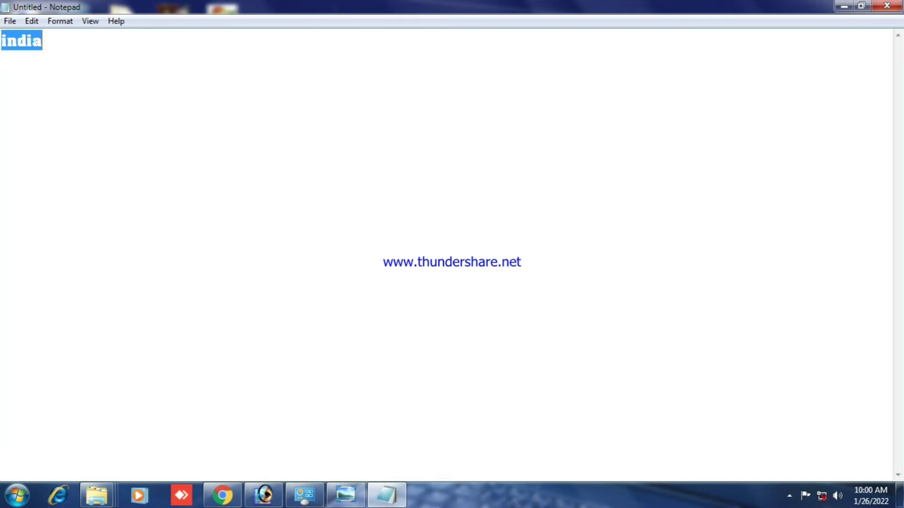
{"action": "left_click", "coordinate": [32, 20]}
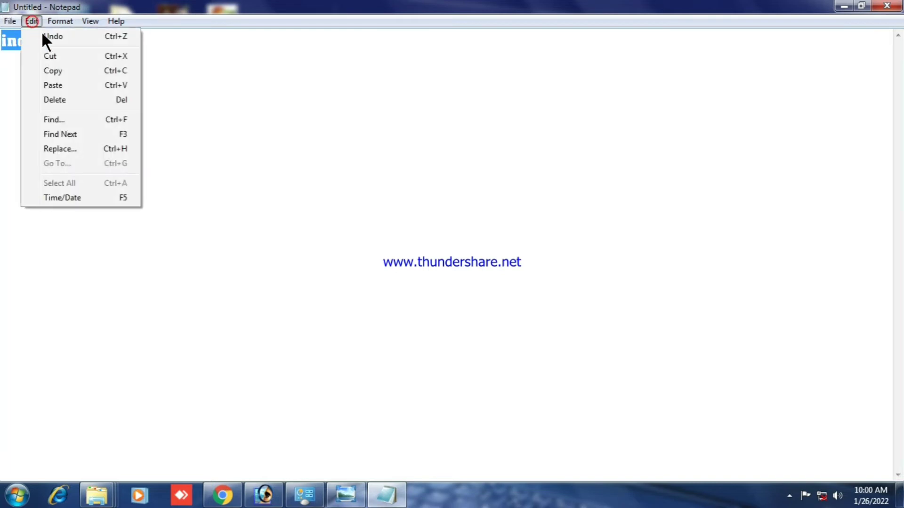
{"action": "left_click", "coordinate": [52, 69]}
{"action": "left_click", "coordinate": [54, 47]}
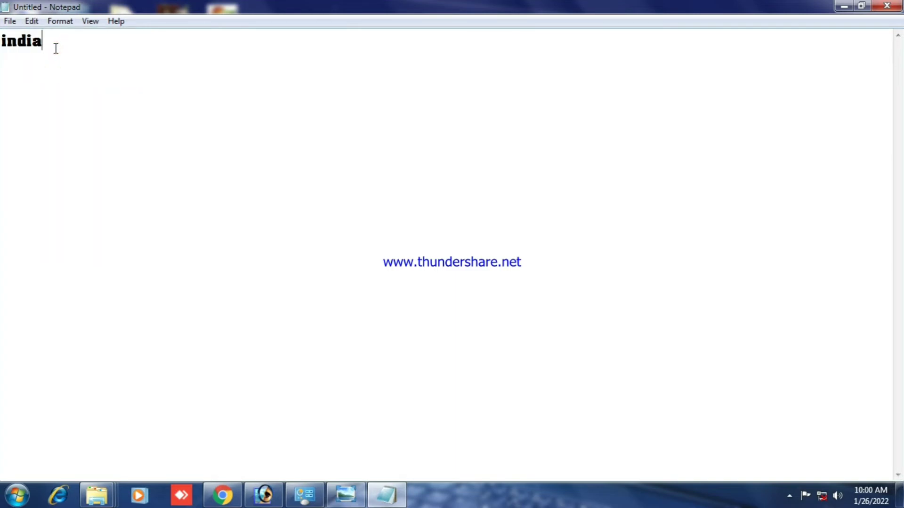
{"action": "key", "text": "Return"}
{"action": "key", "text": "Return"}
{"action": "left_click", "coordinate": [32, 21]}
{"action": "left_click", "coordinate": [57, 89]}
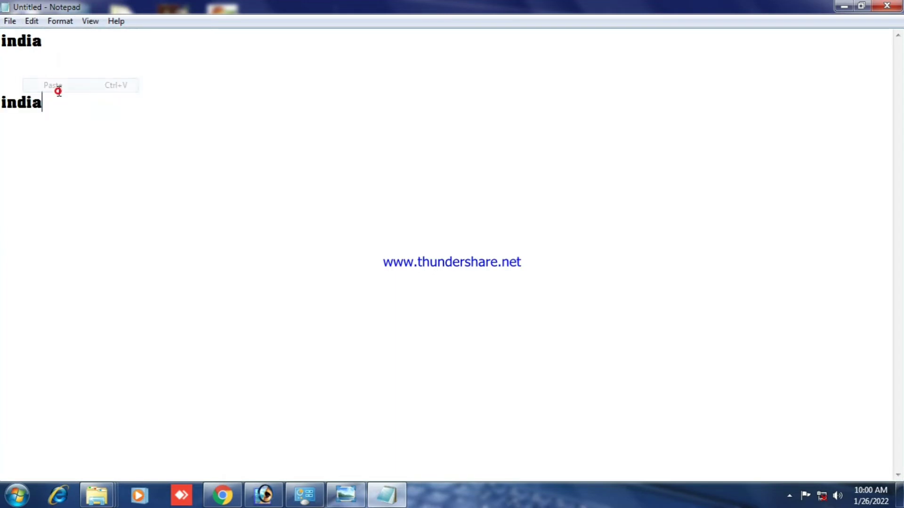
Step: Paste two more copies of "india" further down, each separated by two blank lines
{"action": "key", "text": "Return"}
{"action": "key", "text": "Return"}
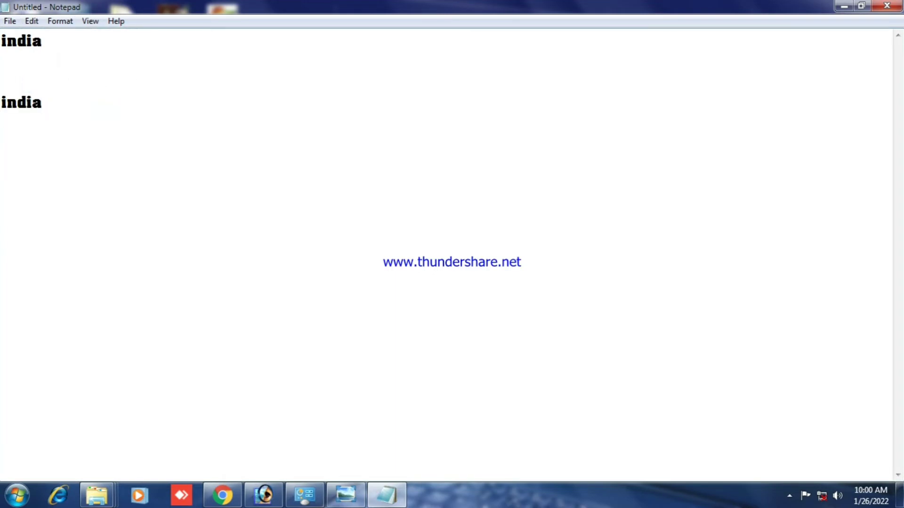
{"action": "left_click", "coordinate": [34, 21]}
{"action": "left_click", "coordinate": [71, 86]}
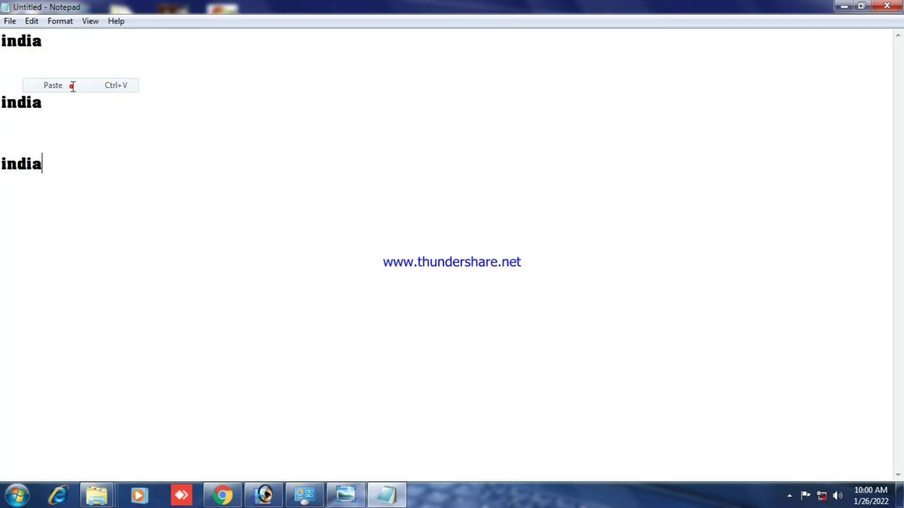
{"action": "key", "text": "Return"}
{"action": "key", "text": "Return"}
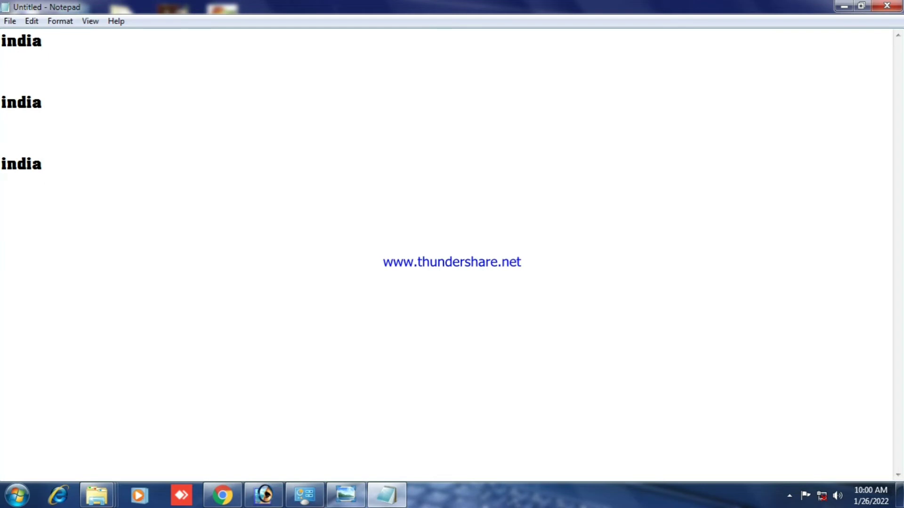
{"action": "left_click", "coordinate": [36, 21]}
{"action": "left_click", "coordinate": [64, 88]}
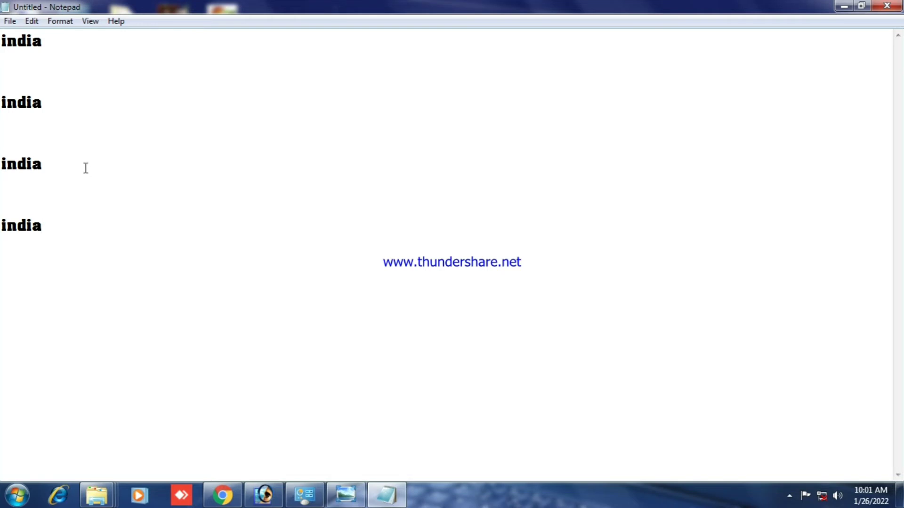
Step: Select the second and third "india" entries and bring up the editing commands
{"action": "left_click", "coordinate": [34, 22]}
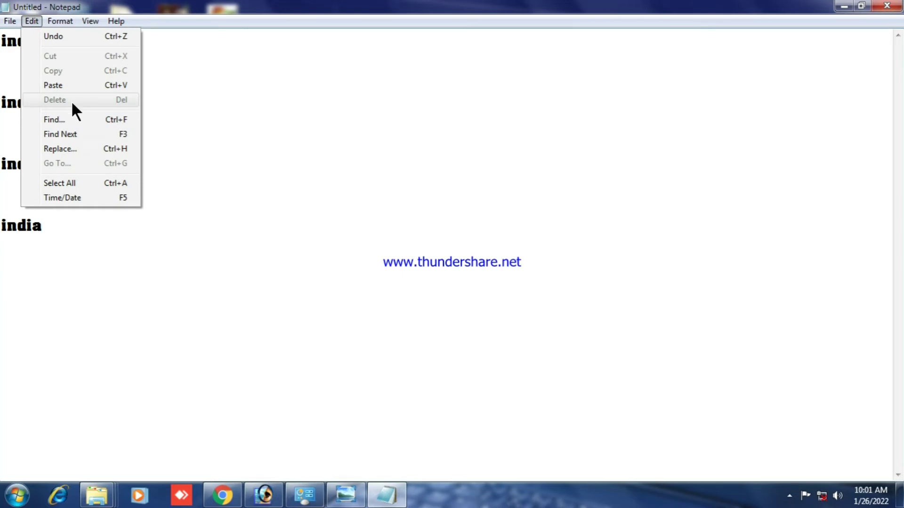
{"action": "left_click", "coordinate": [327, 131]}
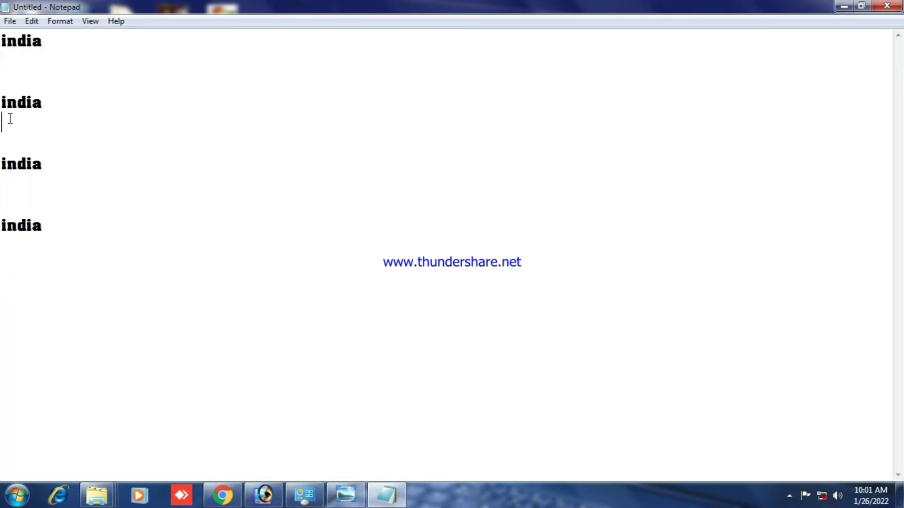
{"action": "left_click", "coordinate": [56, 42]}
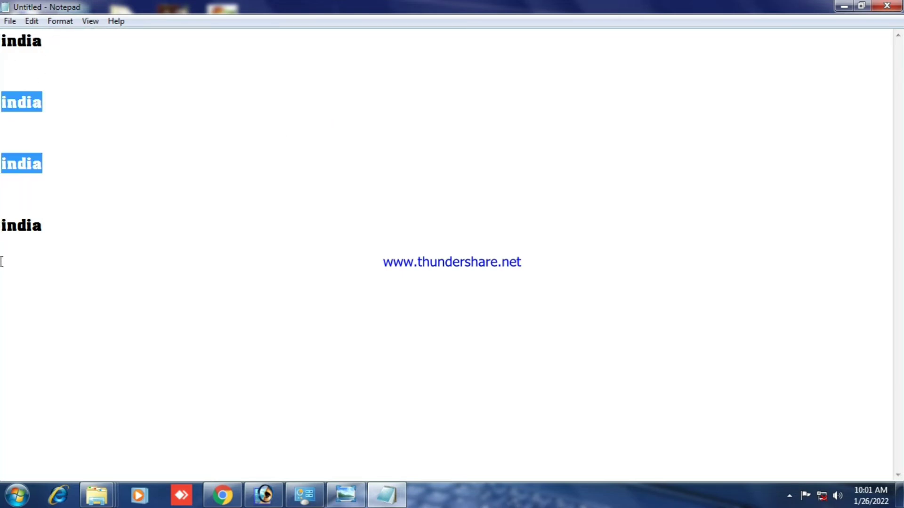
{"action": "left_click", "coordinate": [33, 20]}
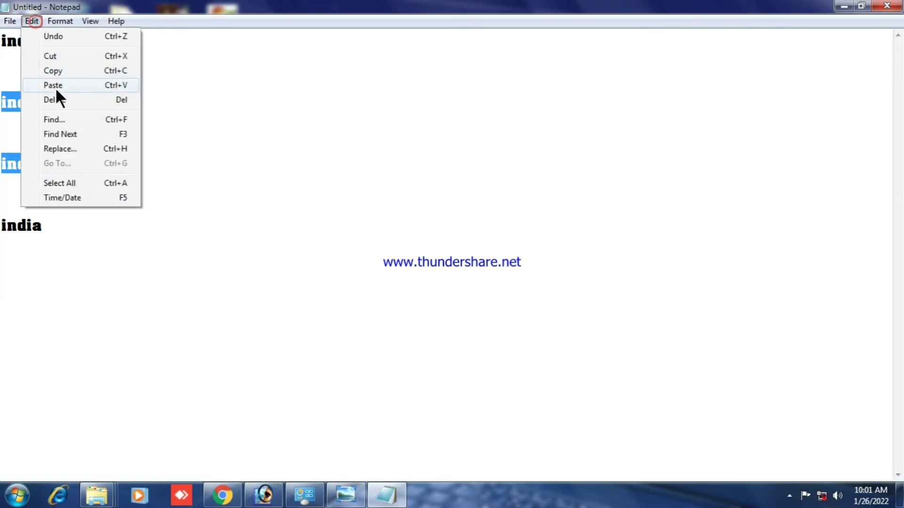